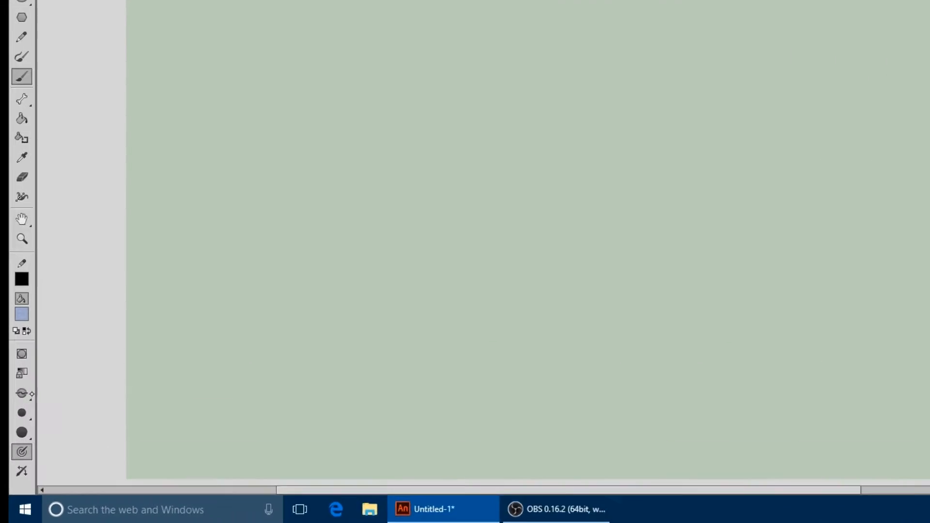
- Brush a diagonal orange-red stroke on Layer 1 and cross it with a blue brush stroke
{"action": "left_click", "coordinate": [9, 433]}
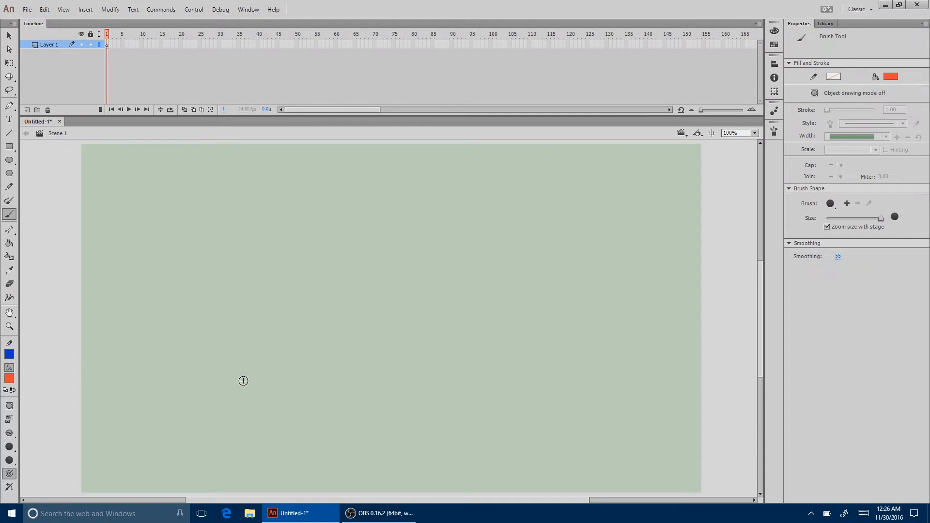
{"action": "left_click_drag", "start_coordinate": [237, 387], "coordinate": [385, 293]}
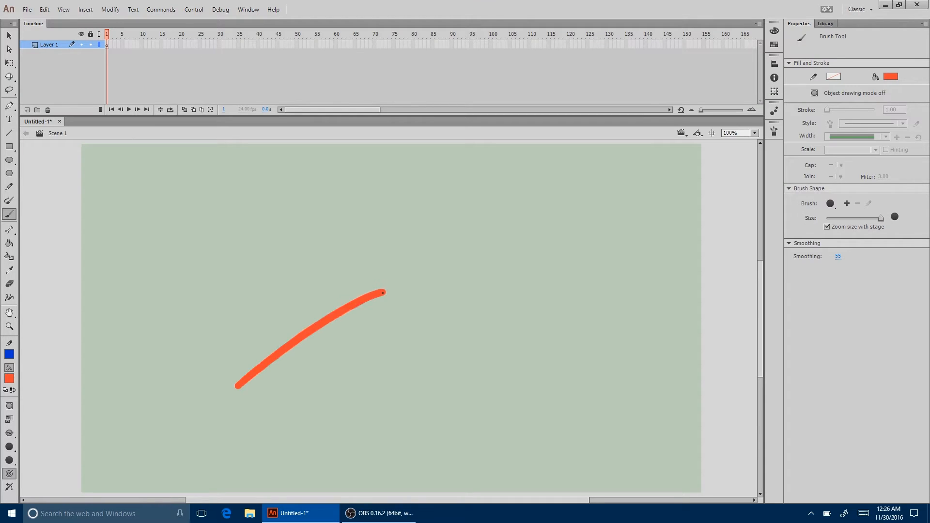
{"action": "left_click", "coordinate": [13, 390]}
{"action": "left_click_drag", "start_coordinate": [252, 282], "coordinate": [287, 318]}
{"action": "left_click_drag", "start_coordinate": [316, 345], "coordinate": [384, 396]}
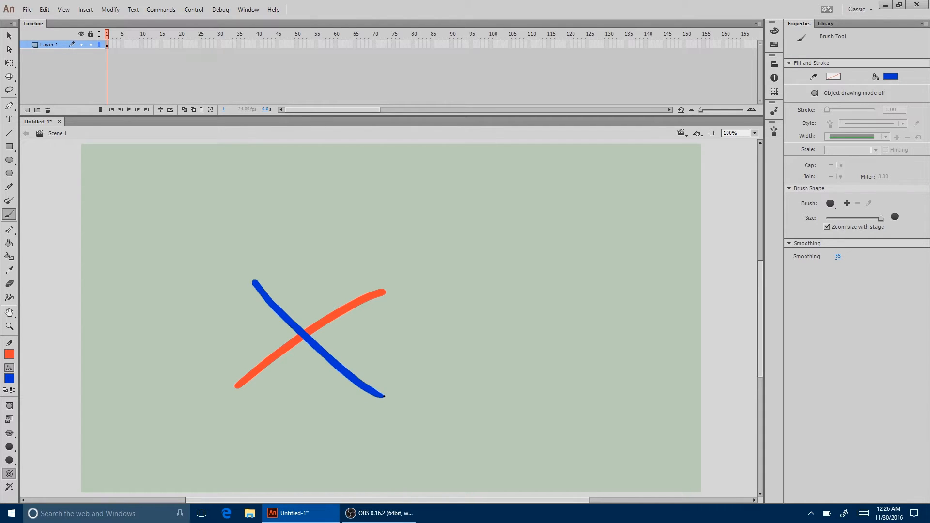
- Delete the blue stroke crossing the orange one, and undo the deletion
{"action": "key", "text": "v"}
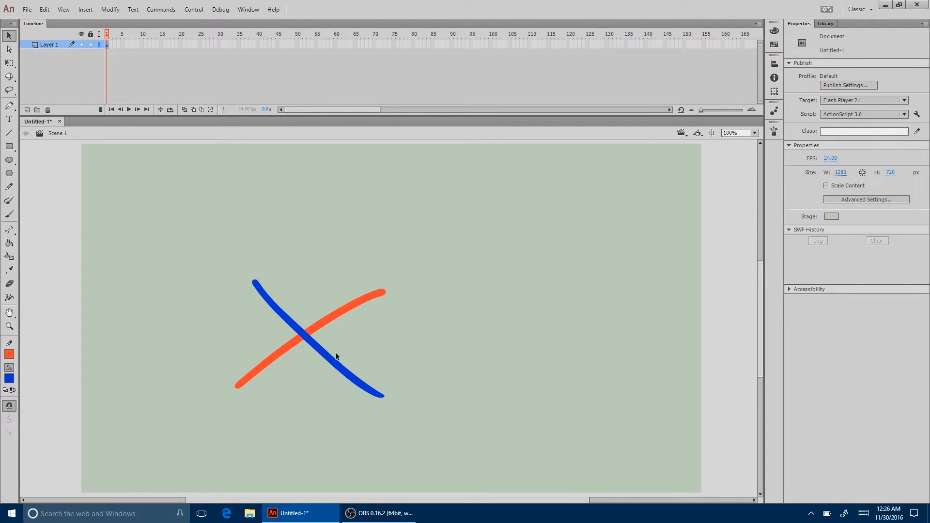
{"action": "left_click", "coordinate": [335, 360]}
{"action": "key", "text": "Delete"}
{"action": "left_click", "coordinate": [45, 10]}
{"action": "left_click", "coordinate": [57, 21]}
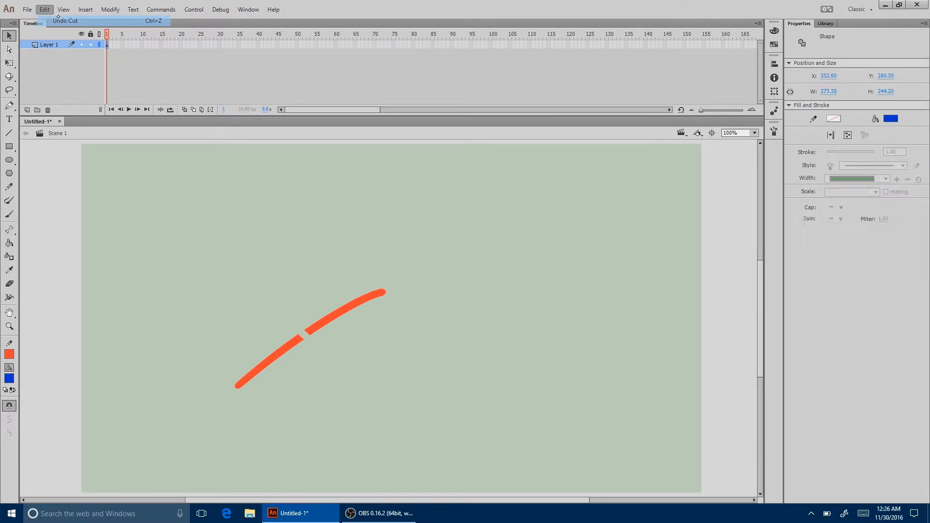
- Move the two segments of the orange stroke outward, away from the blue stroke that splits them
{"action": "left_click", "coordinate": [342, 312]}
{"action": "left_click_drag", "start_coordinate": [342, 312], "coordinate": [353, 292]}
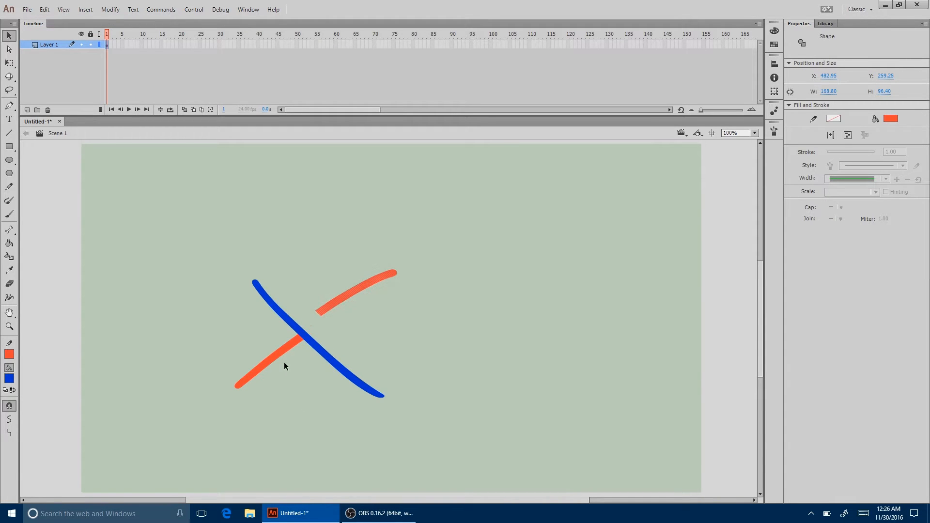
{"action": "left_click_drag", "start_coordinate": [282, 353], "coordinate": [261, 375]}
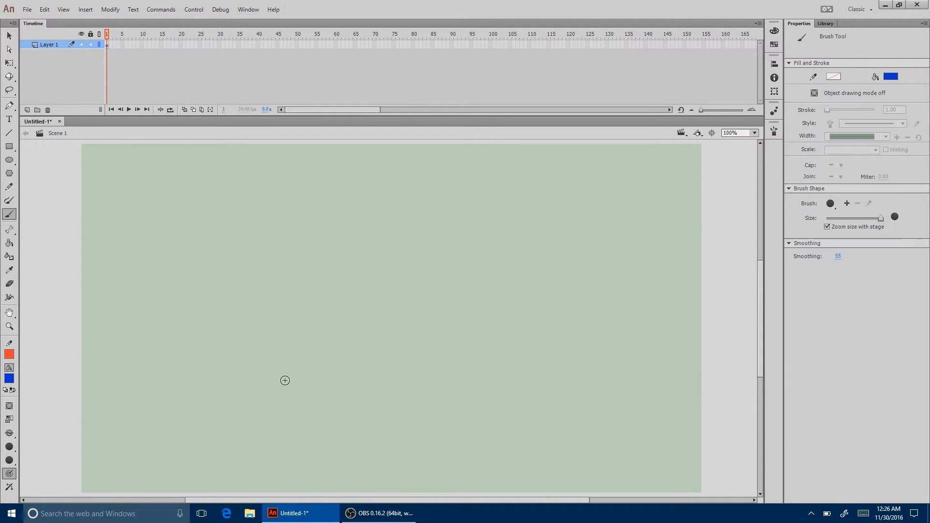
- Brush two crossing strokes in the same blue and move the resulting shape slightly down and to the left
{"action": "left_click_drag", "start_coordinate": [277, 380], "coordinate": [414, 284]}
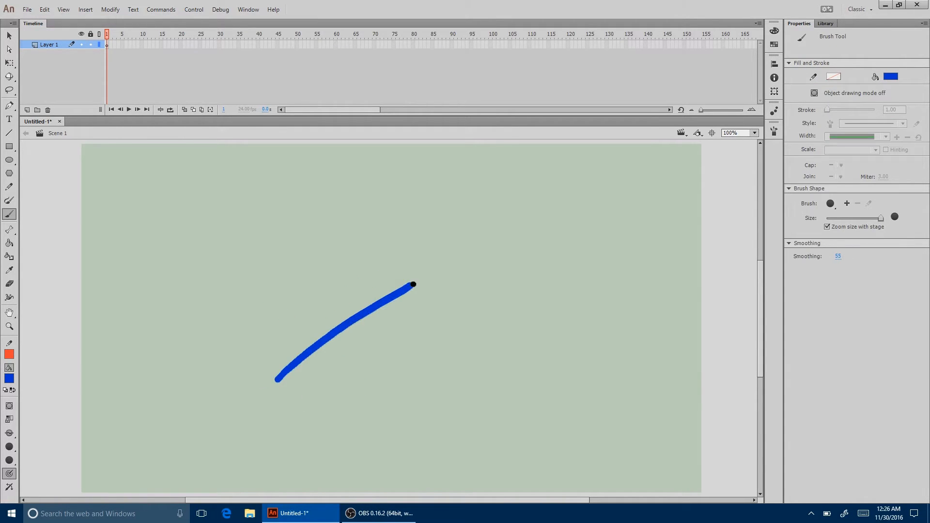
{"action": "left_click_drag", "start_coordinate": [288, 275], "coordinate": [392, 385]}
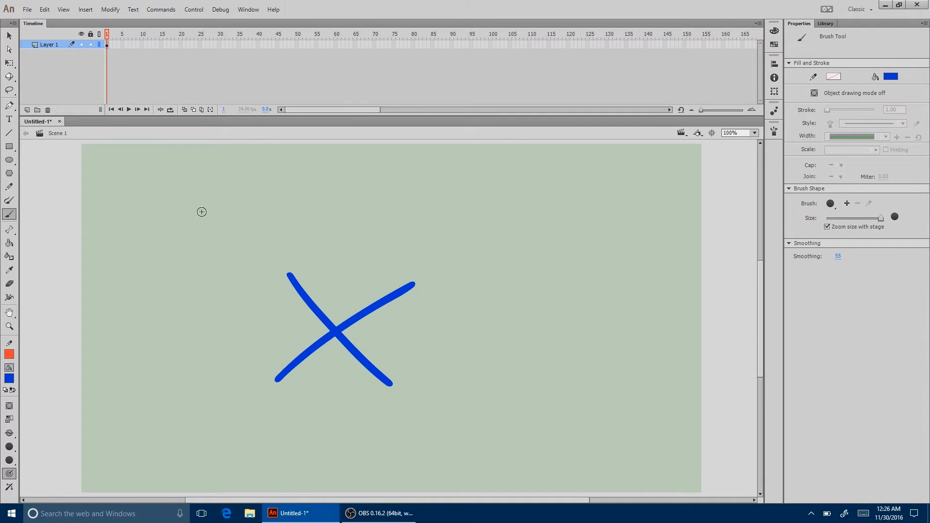
{"action": "key", "text": "v"}
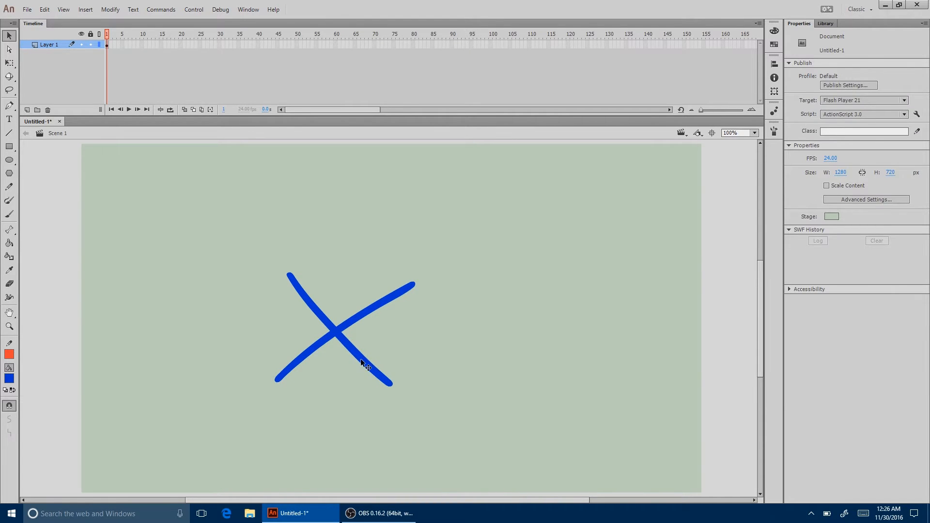
{"action": "left_click_drag", "start_coordinate": [361, 364], "coordinate": [359, 379]}
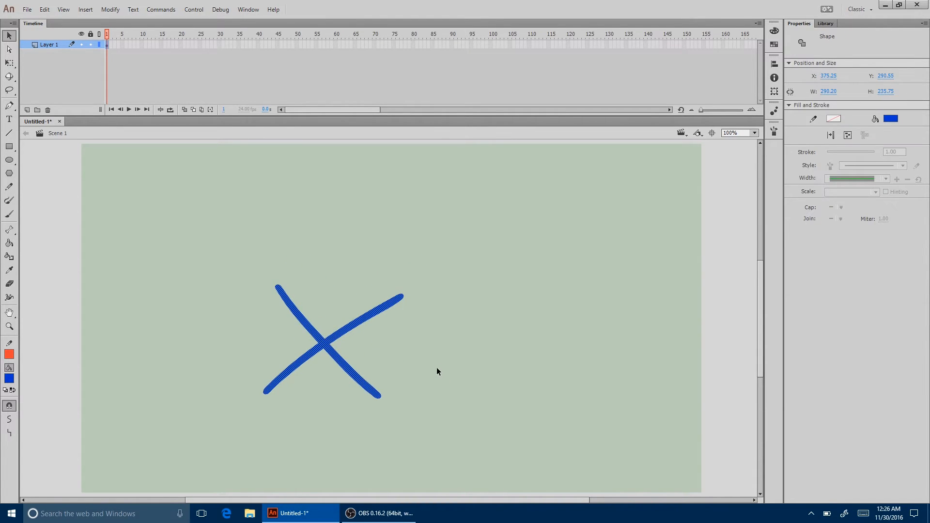
- Brush a diagonal black stroke and set the red value of the black fill colour to 1
{"action": "left_click", "coordinate": [774, 31]}
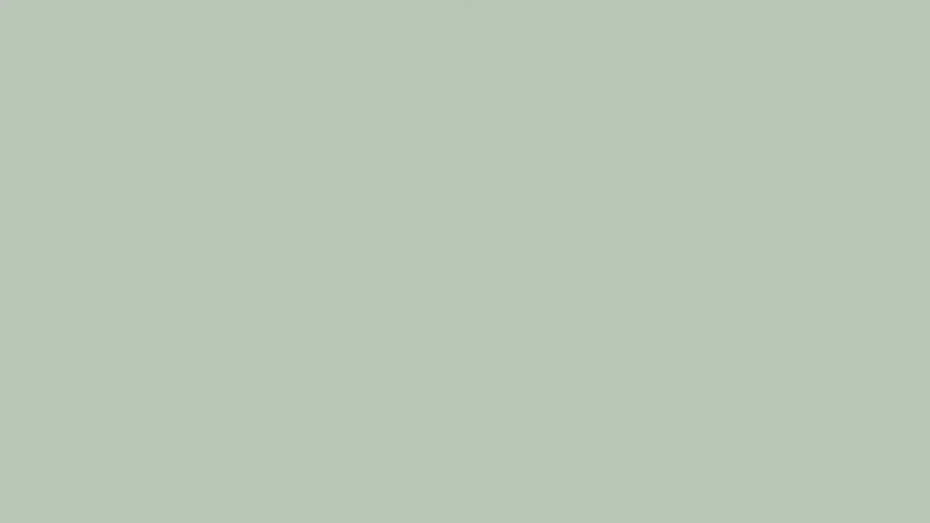
{"action": "left_click_drag", "start_coordinate": [343, 386], "coordinate": [577, 178]}
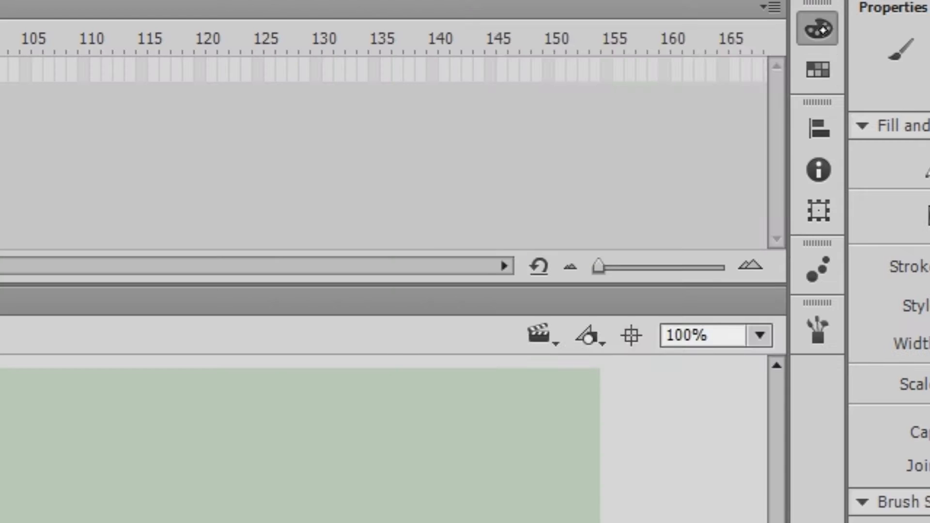
{"action": "left_click", "coordinate": [818, 28]}
{"action": "left_click", "coordinate": [546, 262]}
{"action": "type", "text": "1"}
{"action": "key", "text": "Return"}
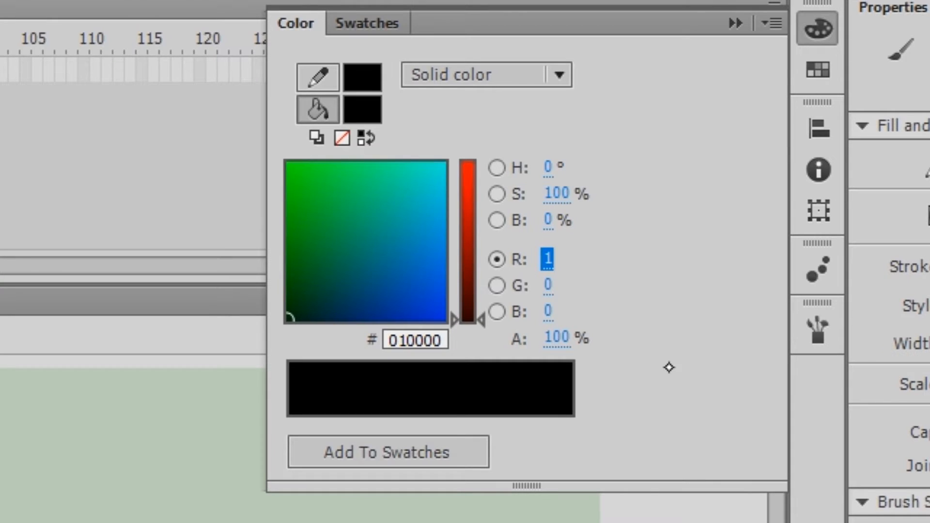
- Brush a second stroke in colour 010000 across the black one and drag it up and to the right
{"action": "left_click", "coordinate": [818, 28]}
{"action": "left_click_drag", "start_coordinate": [354, 167], "coordinate": [574, 430]}
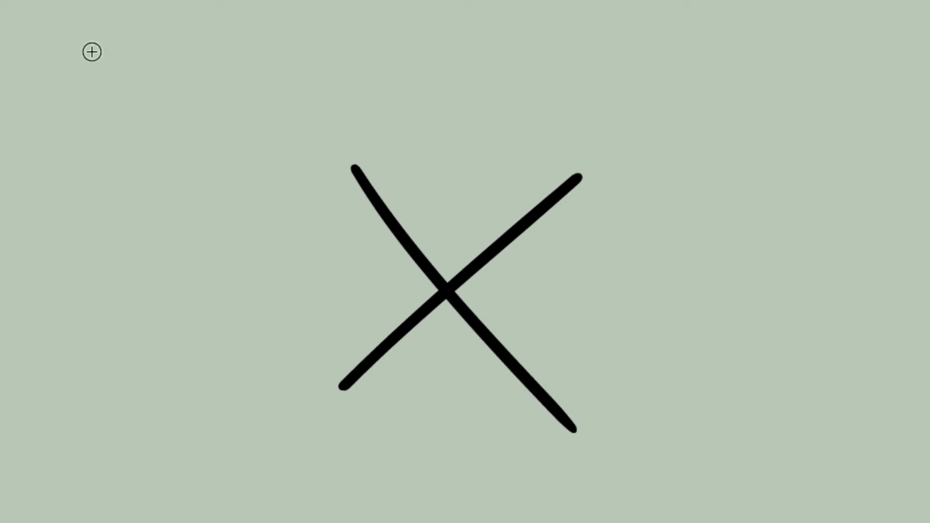
{"action": "left_click", "coordinate": [517, 349]}
{"action": "mouse_move", "coordinate": [518, 349]}
{"action": "left_mouse_down"}
{"action": "mouse_move", "coordinate": [648, 254]}
{"action": "mouse_move", "coordinate": [655, 275]}
{"action": "left_mouse_up"}
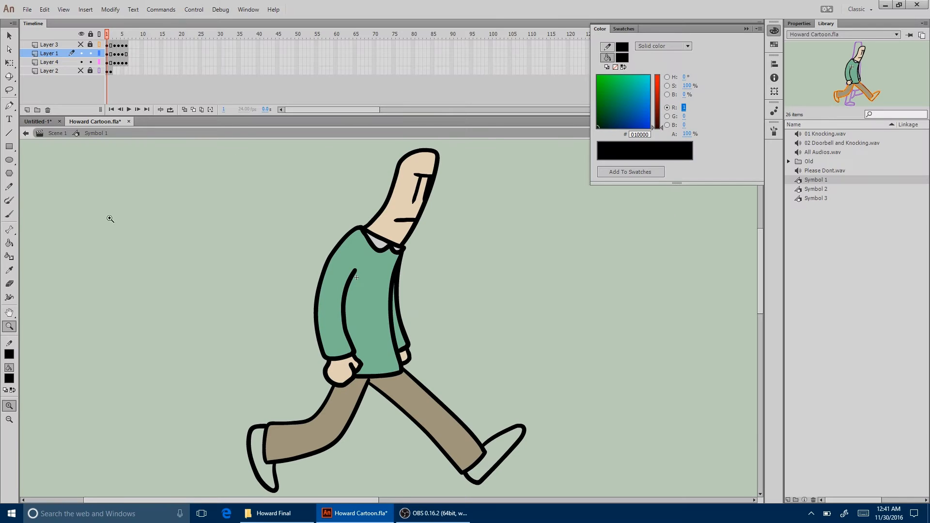
- Fill both of the walking character's shoes with black using the Paint Bucket
{"action": "left_click", "coordinate": [8, 242]}
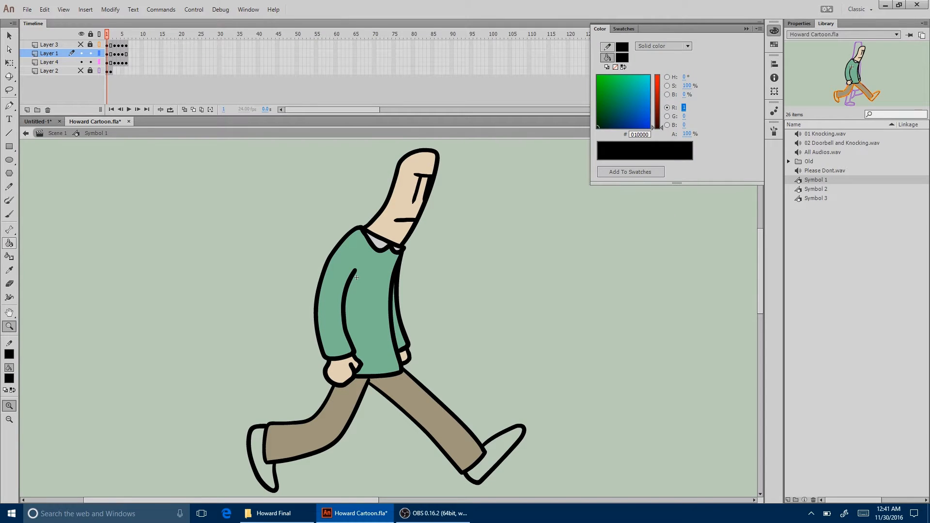
{"action": "left_click", "coordinate": [263, 469]}
{"action": "left_click", "coordinate": [497, 448]}
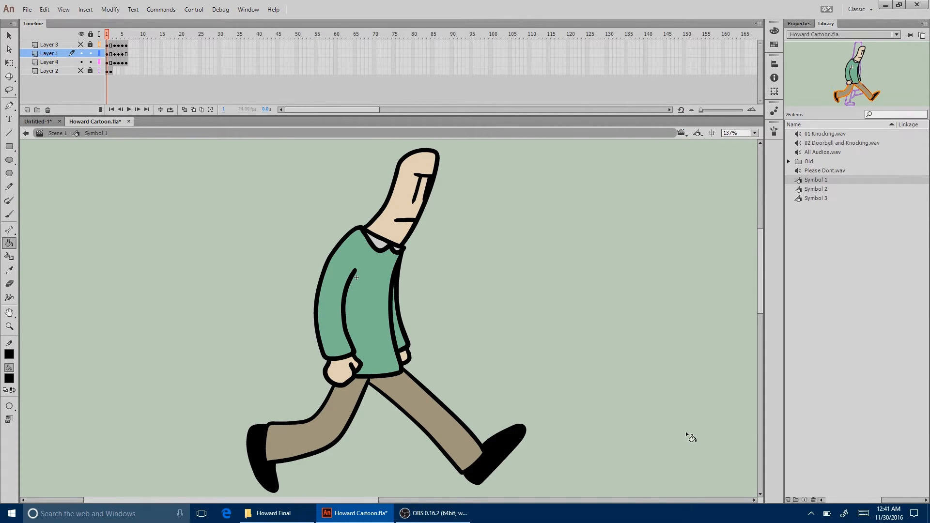
- Choose a custom fill colour and refill both of the walking character's shoes with it
{"action": "left_click", "coordinate": [8, 379]}
{"action": "left_click", "coordinate": [174, 391]}
{"action": "left_click", "coordinate": [488, 307]}
{"action": "left_click", "coordinate": [403, 254]}
{"action": "left_click", "coordinate": [557, 196]}
{"action": "left_click", "coordinate": [500, 456]}
{"action": "left_click", "coordinate": [263, 450]}
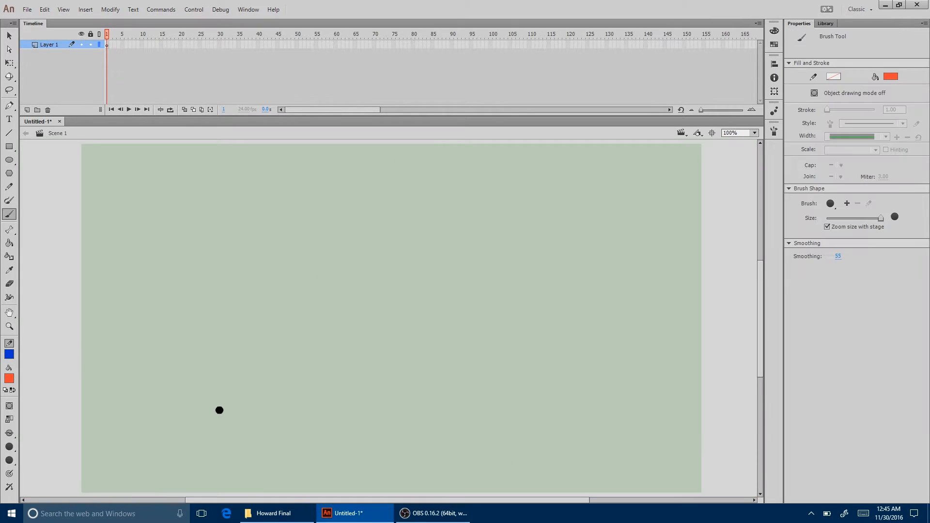
- Brush a diagonal orange stroke on Layer 1 and a blue stroke across it on a new layer above
{"action": "left_click_drag", "start_coordinate": [218, 409], "coordinate": [439, 307]}
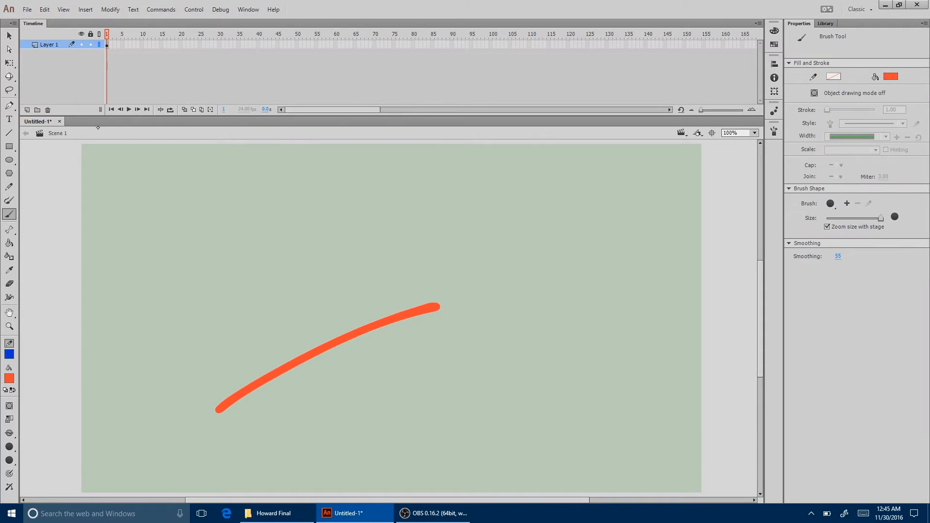
{"action": "key", "text": "x"}
{"action": "left_click_drag", "start_coordinate": [203, 291], "coordinate": [464, 412]}
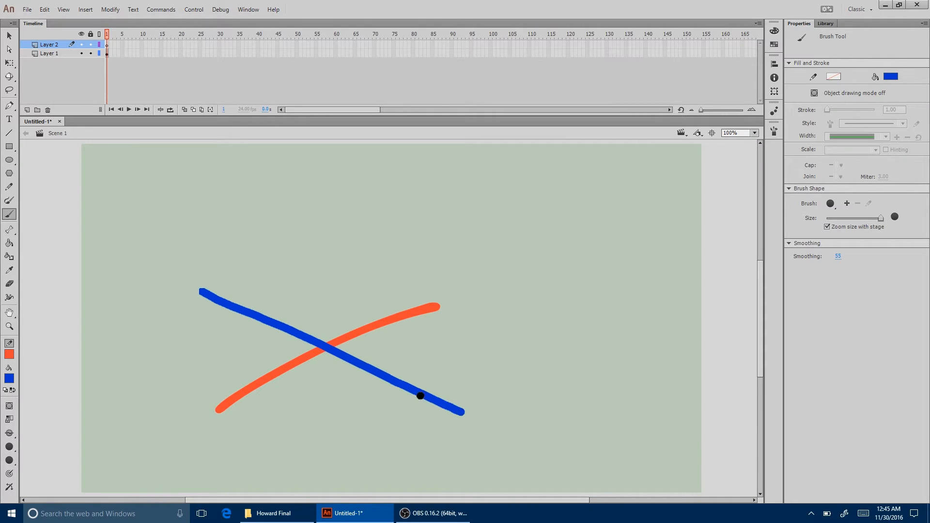
- Select the blue stroke on Layer 2 and move it up and to the right of the orange stroke
{"action": "key", "text": "v"}
{"action": "left_click", "coordinate": [370, 371]}
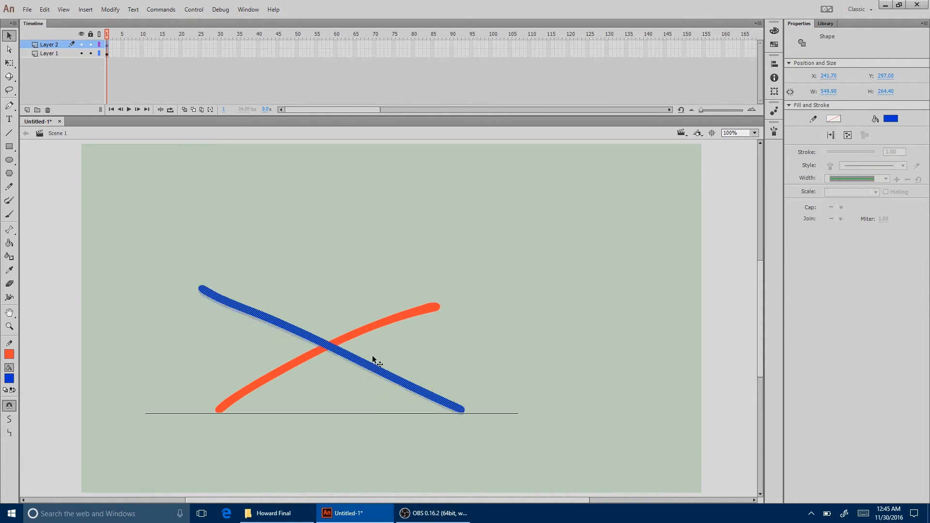
{"action": "left_click_drag", "start_coordinate": [374, 362], "coordinate": [497, 309]}
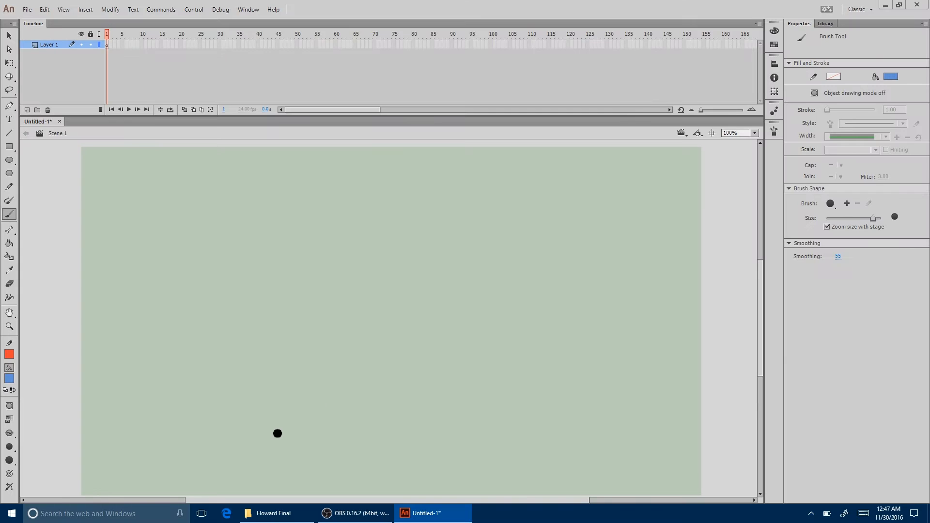
- Brush two crossing light-blue strokes and drag the resulting shape slightly to the right
{"action": "left_click_drag", "start_coordinate": [273, 434], "coordinate": [400, 322]}
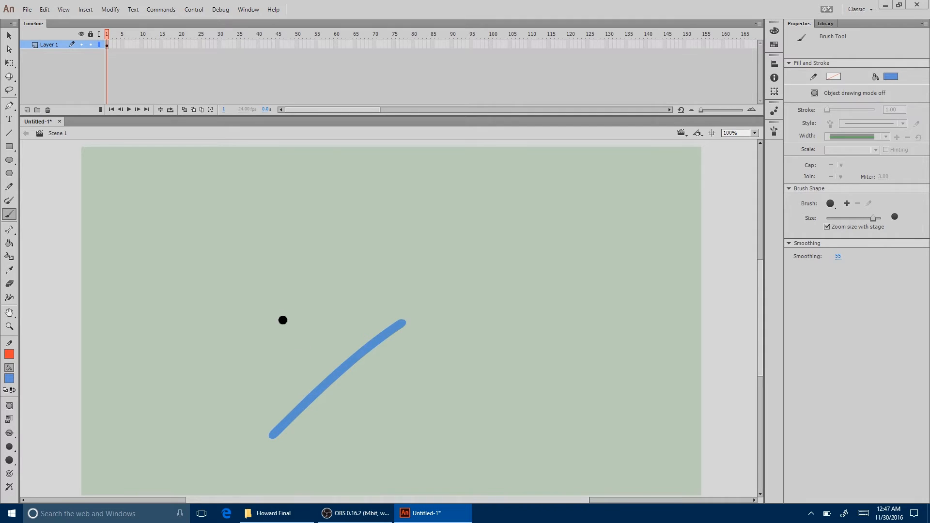
{"action": "left_click_drag", "start_coordinate": [280, 314], "coordinate": [409, 435]}
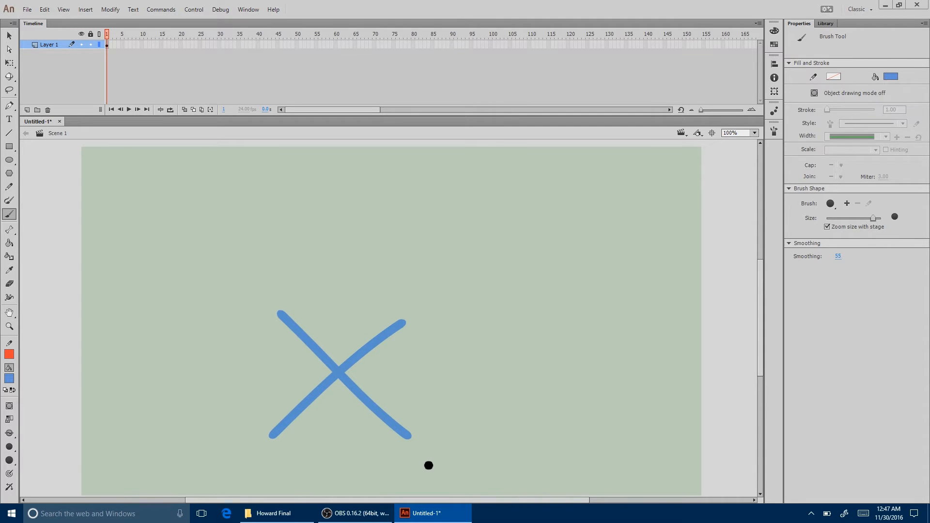
{"action": "key", "text": "v"}
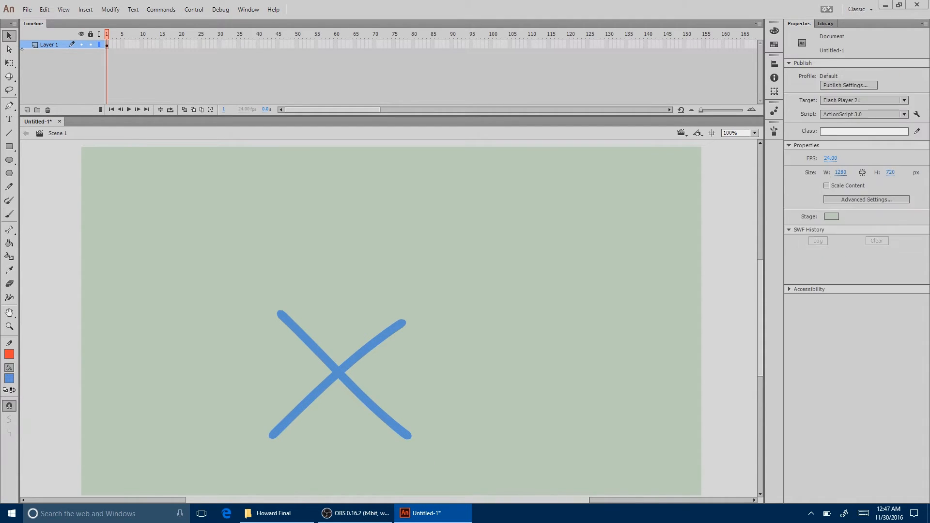
{"action": "left_click", "coordinate": [361, 391]}
{"action": "mouse_move", "coordinate": [361, 391]}
{"action": "left_mouse_down"}
{"action": "mouse_move", "coordinate": [411, 324]}
{"action": "mouse_move", "coordinate": [403, 381]}
{"action": "left_mouse_up"}
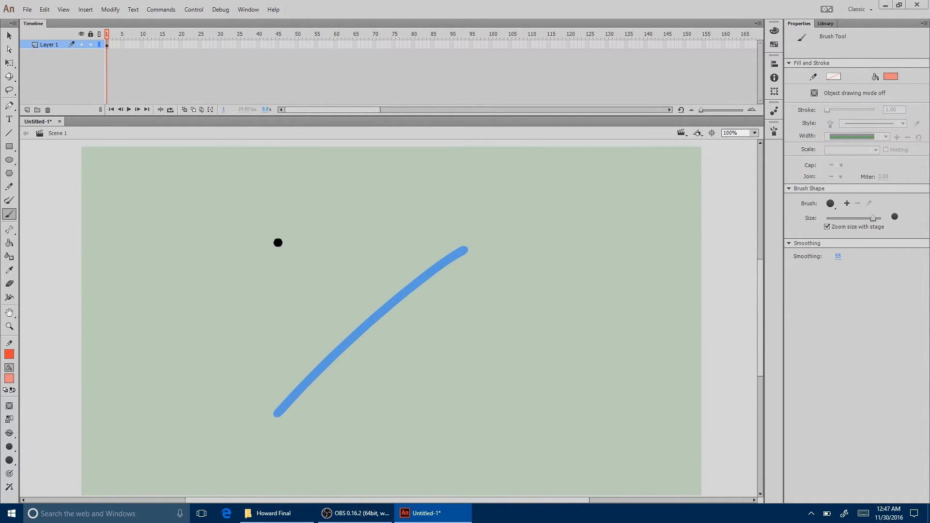
- Brush a salmon stroke across the light-blue one and drag it down and to the left
{"action": "left_click_drag", "start_coordinate": [277, 241], "coordinate": [436, 414]}
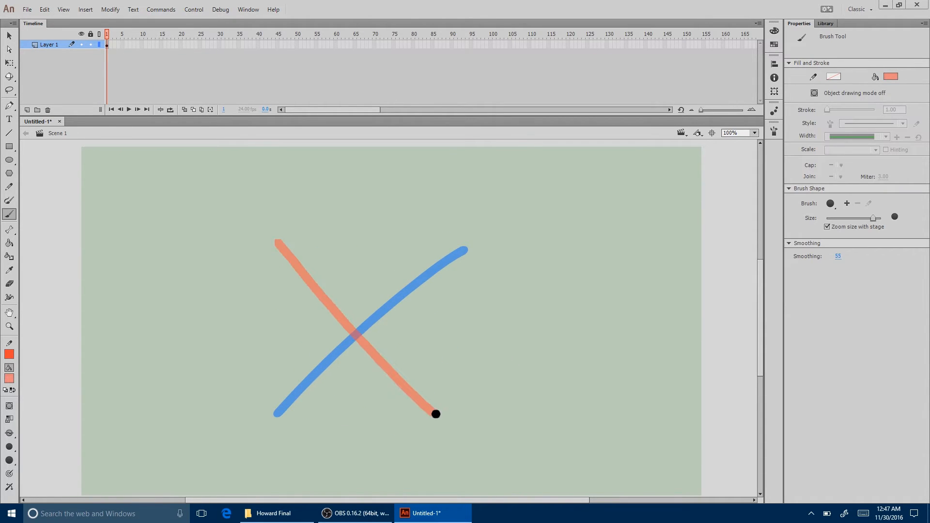
{"action": "left_click", "coordinate": [9, 35]}
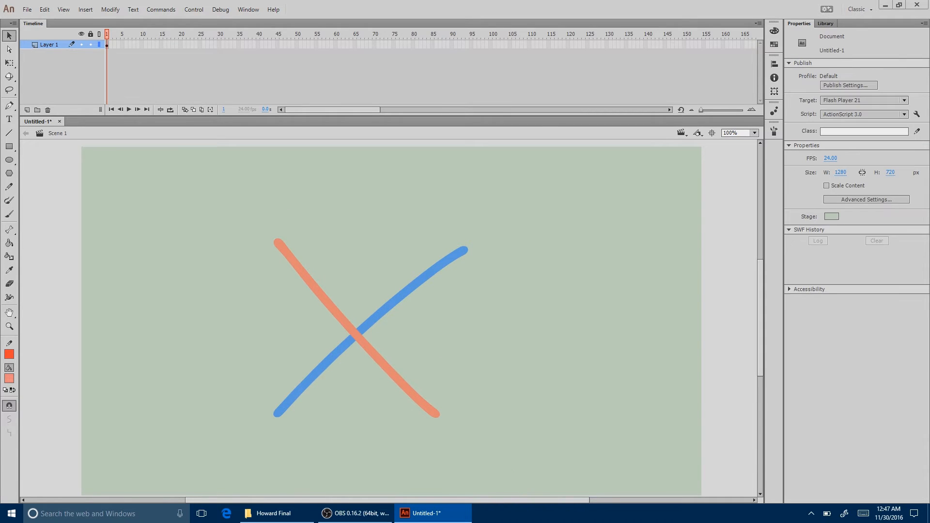
{"action": "left_click", "coordinate": [380, 359]}
{"action": "mouse_move", "coordinate": [380, 359]}
{"action": "left_mouse_down"}
{"action": "mouse_move", "coordinate": [484, 326]}
{"action": "mouse_move", "coordinate": [505, 357]}
{"action": "mouse_move", "coordinate": [516, 357]}
{"action": "mouse_move", "coordinate": [440, 356]}
{"action": "mouse_move", "coordinate": [279, 417]}
{"action": "left_mouse_up"}
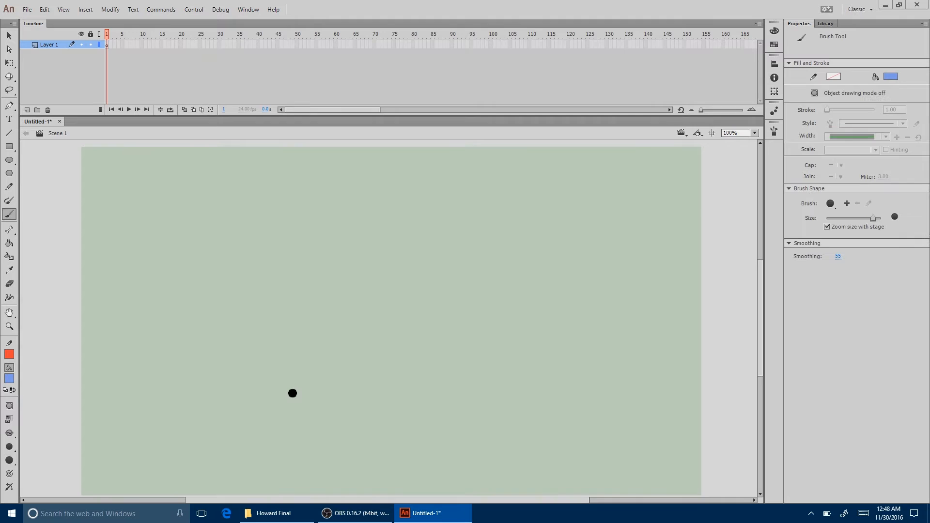
- Brush a diagonal light-blue stroke, then scribble a patch behind it on a new layer placed below Layer 1
{"action": "left_click_drag", "start_coordinate": [290, 391], "coordinate": [416, 275]}
{"action": "left_click", "coordinate": [28, 110]}
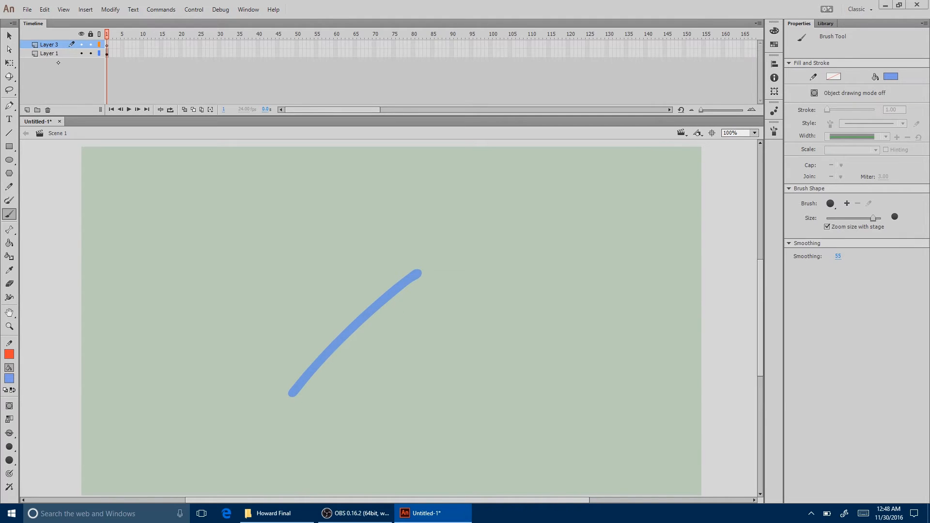
{"action": "left_click_drag", "start_coordinate": [49, 44], "coordinate": [49, 57]}
{"action": "mouse_move", "coordinate": [330, 306]}
{"action": "left_mouse_down"}
{"action": "mouse_move", "coordinate": [335, 326]}
{"action": "mouse_move", "coordinate": [372, 299]}
{"action": "mouse_move", "coordinate": [365, 361]}
{"action": "mouse_move", "coordinate": [383, 340]}
{"action": "left_mouse_up"}
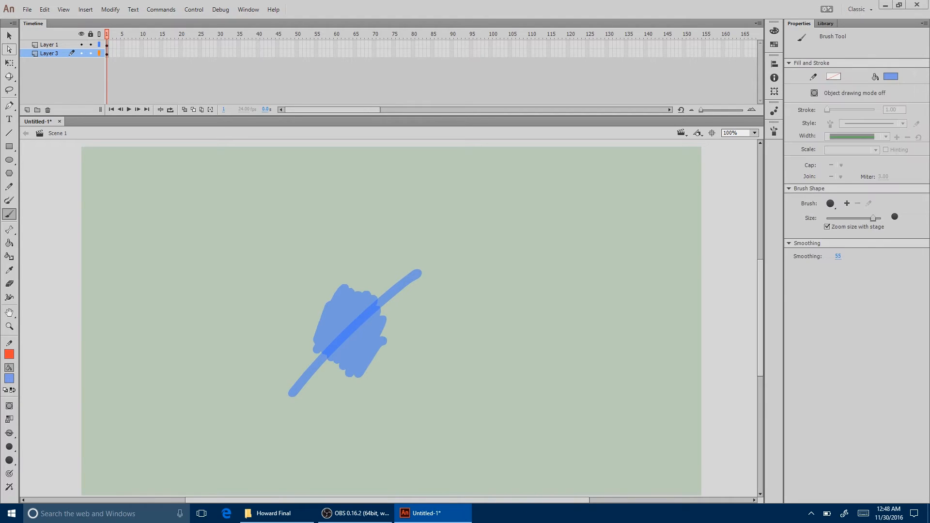
- Select the diagonal stroke on Layer 1 and move it slightly over the blue scribbled patch
{"action": "left_click", "coordinate": [9, 35]}
{"action": "left_click", "coordinate": [399, 292]}
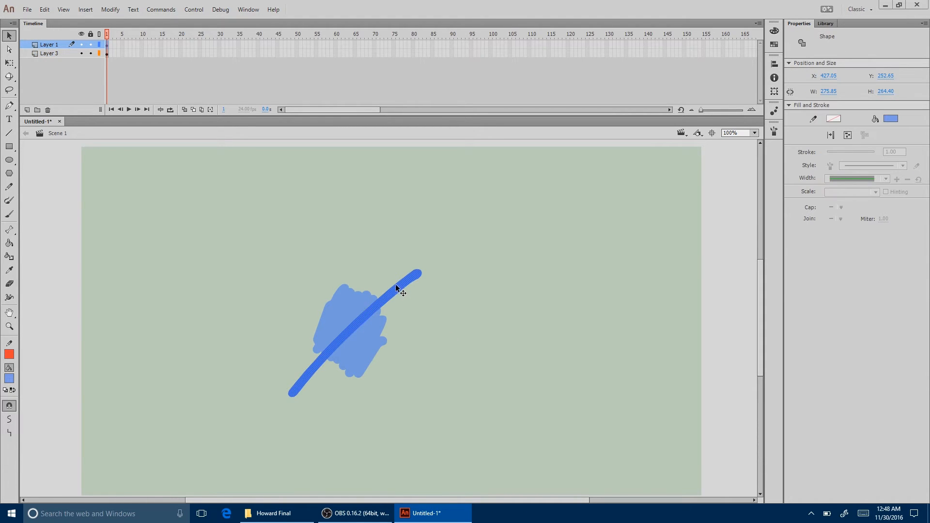
{"action": "left_click_drag", "start_coordinate": [397, 291], "coordinate": [411, 315]}
{"action": "left_click", "coordinate": [428, 283]}
{"action": "left_click", "coordinate": [401, 269]}
{"action": "left_click", "coordinate": [450, 262]}
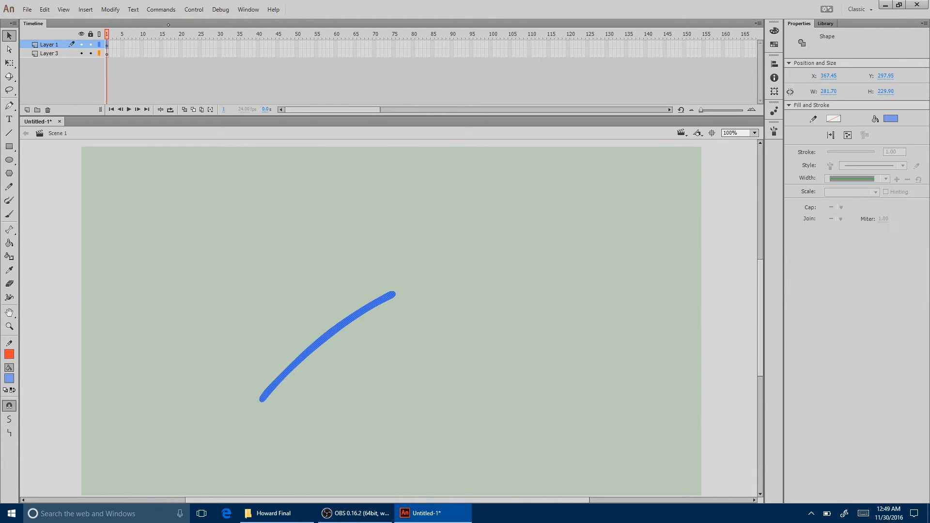
- Group the selected blue stroke on Layer 1
{"action": "left_click", "coordinate": [110, 9]}
{"action": "left_click", "coordinate": [183, 165]}
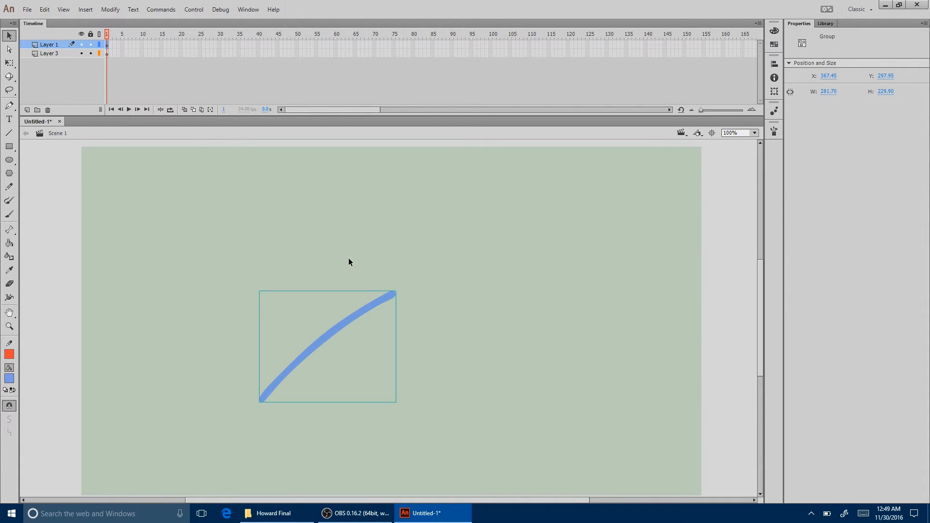
- Brush a steeper blue stroke across the grouped diagonal one and group it as well
{"action": "left_click", "coordinate": [446, 357]}
{"action": "left_click", "coordinate": [9, 215]}
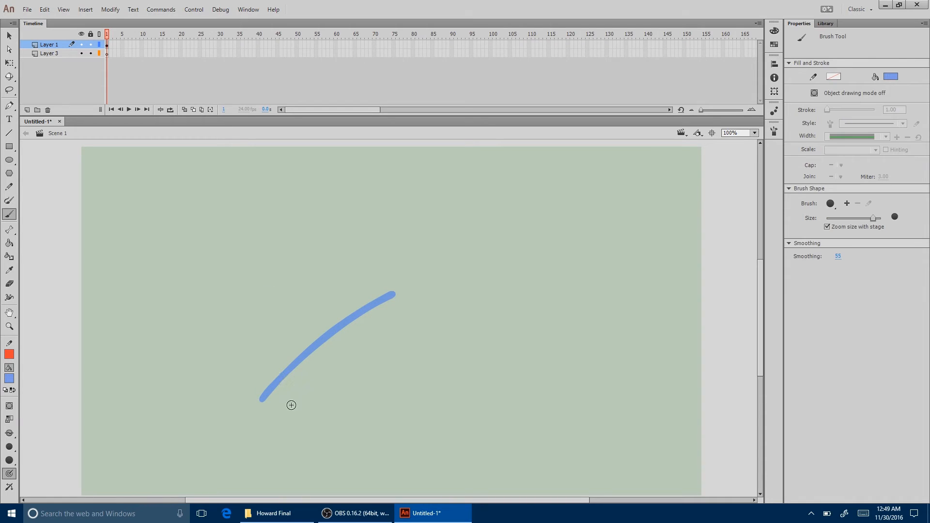
{"action": "left_click_drag", "start_coordinate": [293, 407], "coordinate": [382, 251]}
{"action": "key", "text": "v"}
{"action": "left_click", "coordinate": [366, 269]}
{"action": "left_click", "coordinate": [111, 10]}
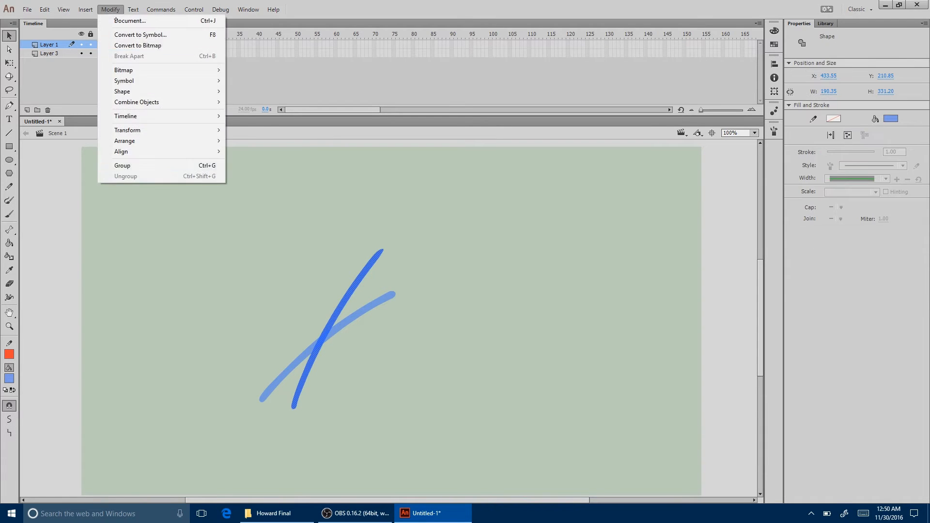
{"action": "left_click", "coordinate": [173, 166]}
- Brush a third, nearly vertical stroke through the crossing, and drag the first grouped diagonal stroke away to the right
{"action": "key", "text": "b"}
{"action": "left_click_drag", "start_coordinate": [332, 279], "coordinate": [332, 417]}
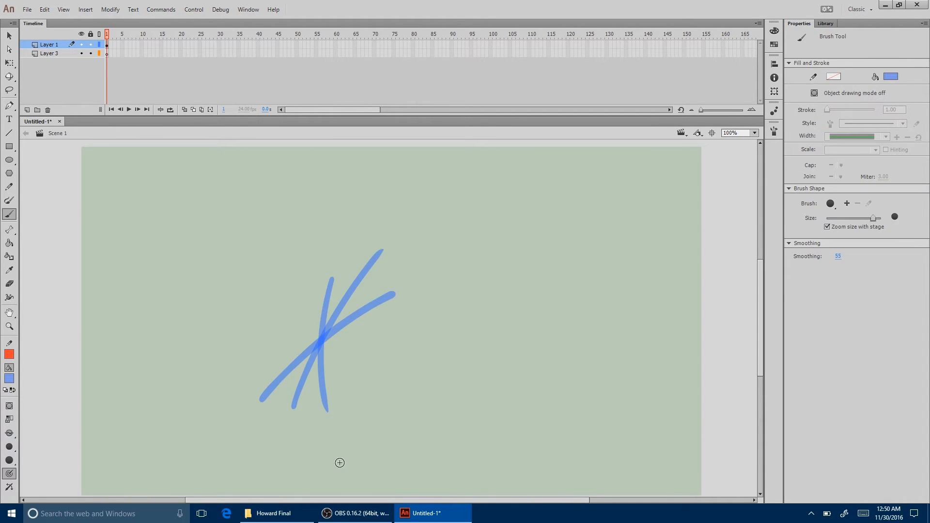
{"action": "key", "text": "v"}
{"action": "left_click", "coordinate": [368, 321]}
{"action": "mouse_move", "coordinate": [360, 312]}
{"action": "left_mouse_down"}
{"action": "mouse_move", "coordinate": [482, 315]}
{"action": "mouse_move", "coordinate": [509, 301]}
{"action": "left_mouse_up"}
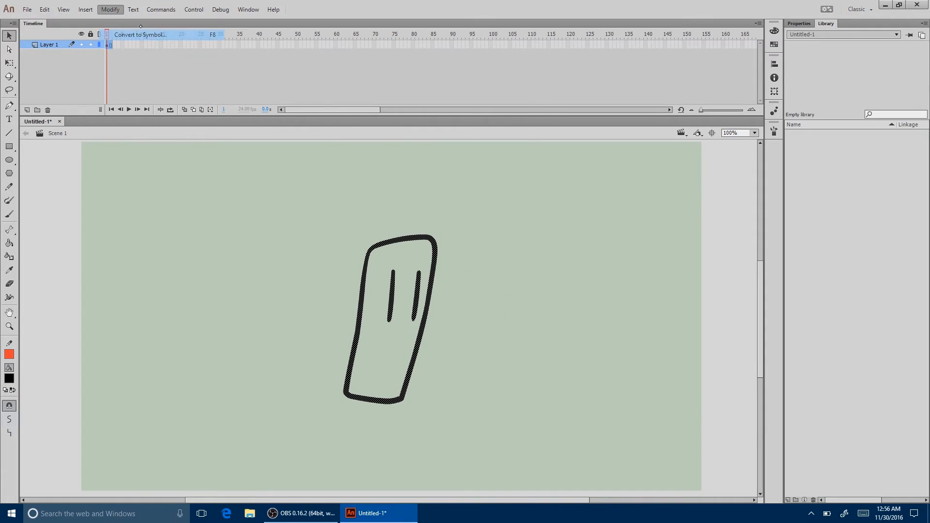
- Convert the selected black outline drawing to a Graphic symbol named Symbol 1
{"action": "key", "text": "F8"}
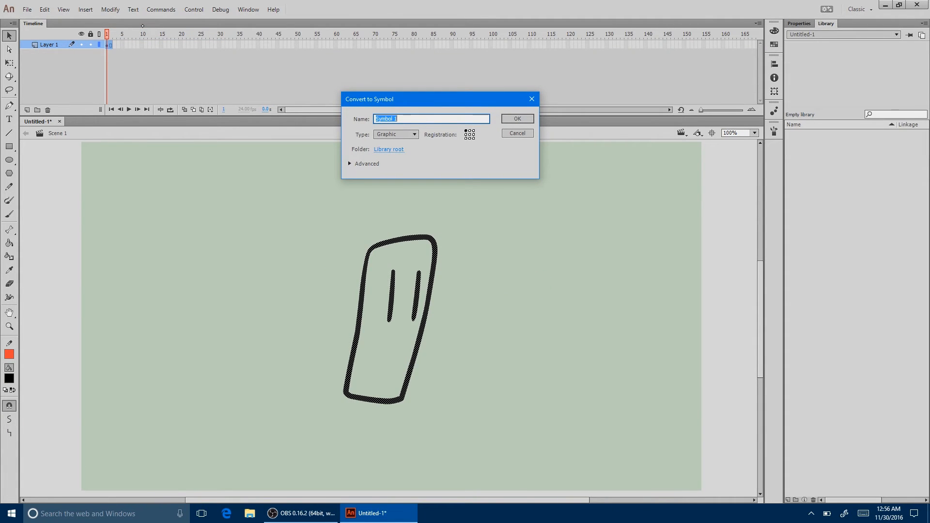
{"action": "left_click", "coordinate": [509, 119]}
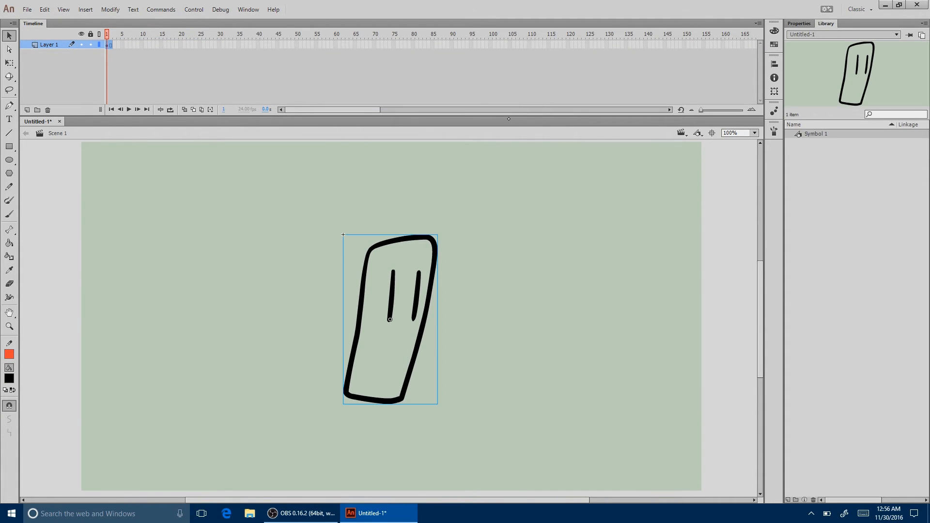
- Try to erase part of the symbol instance's left outline on the stage
{"action": "left_click", "coordinate": [9, 283]}
{"action": "mouse_move", "coordinate": [339, 266]}
{"action": "left_mouse_down"}
{"action": "mouse_move", "coordinate": [415, 213]}
{"action": "mouse_move", "coordinate": [319, 306]}
{"action": "mouse_move", "coordinate": [367, 311]}
{"action": "mouse_move", "coordinate": [335, 378]}
{"action": "left_mouse_up"}
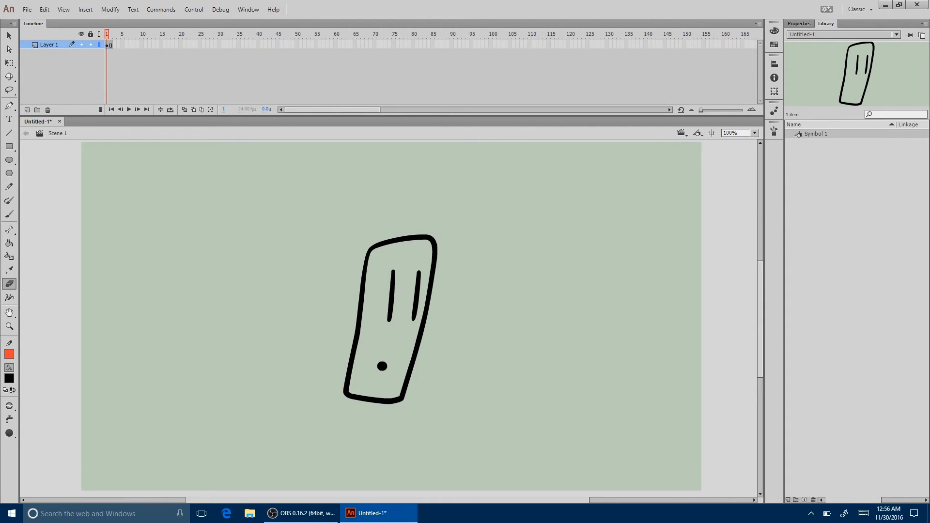
{"action": "key", "text": "v"}
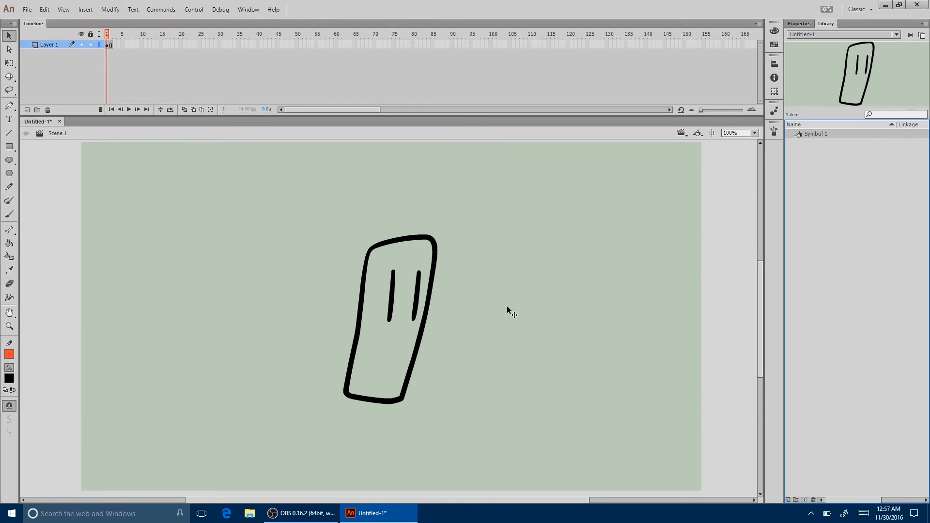
- Place two more copies of the symbol, one on each side of the original
{"action": "key", "text": "ctrl+v"}
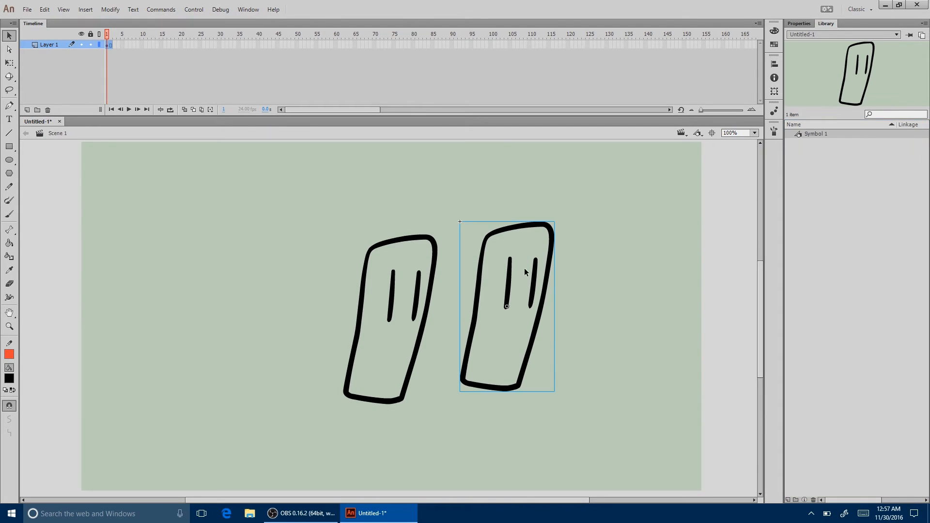
{"action": "left_click_drag", "start_coordinate": [525, 268], "coordinate": [313, 290], "text": "alt"}
- Edit the symbol by brushing a short horizontal mouth line below its two vertical lines, and return to Scene 1
{"action": "key", "text": "ctrl+e"}
{"action": "key", "text": "b"}
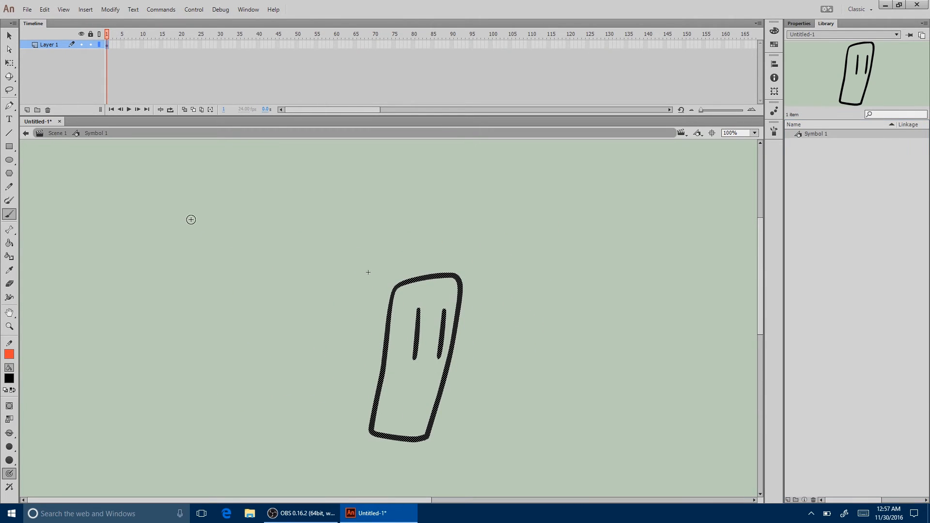
{"action": "left_click_drag", "start_coordinate": [403, 376], "coordinate": [440, 373]}
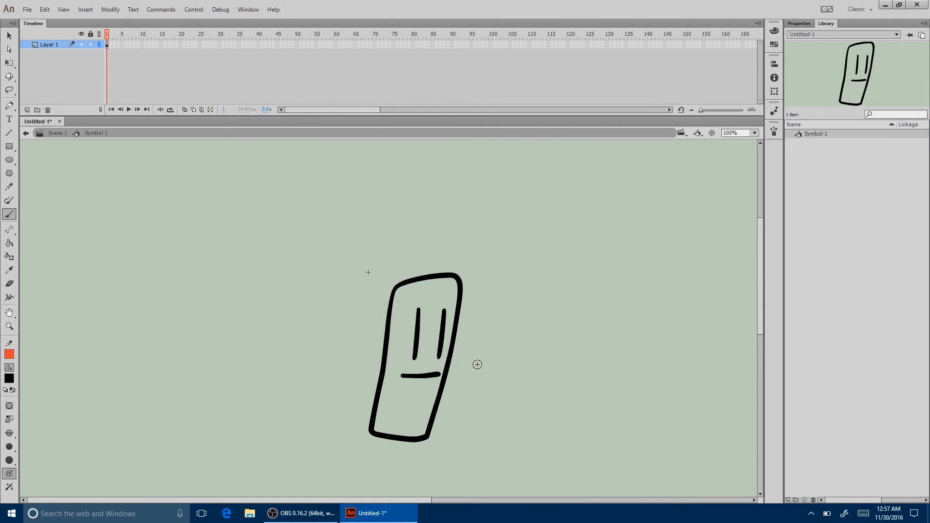
{"action": "left_click", "coordinate": [58, 134]}
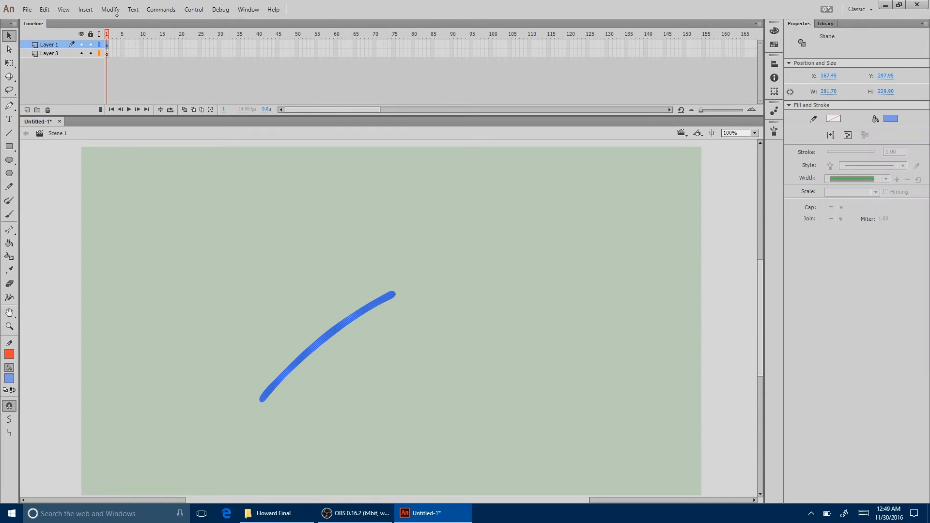
- Group the selected blue diagonal stroke and brush a steeper stroke across it
{"action": "left_click", "coordinate": [111, 9]}
{"action": "left_click", "coordinate": [185, 165]}
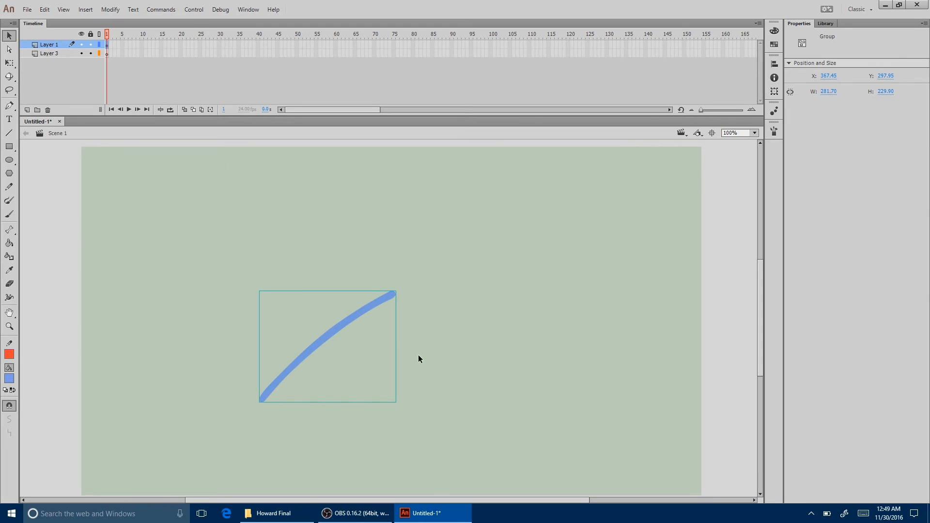
{"action": "left_click", "coordinate": [427, 344]}
{"action": "key", "text": "b"}
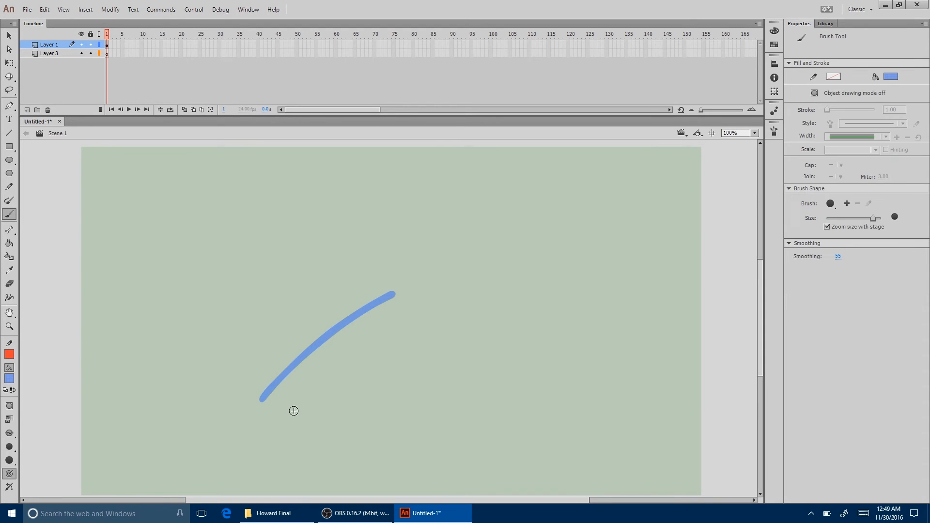
{"action": "left_click_drag", "start_coordinate": [294, 407], "coordinate": [382, 251]}
- Group the steeper stroke and brush a third, nearly vertical stroke through the crossing
{"action": "key", "text": "v"}
{"action": "left_click", "coordinate": [115, 10]}
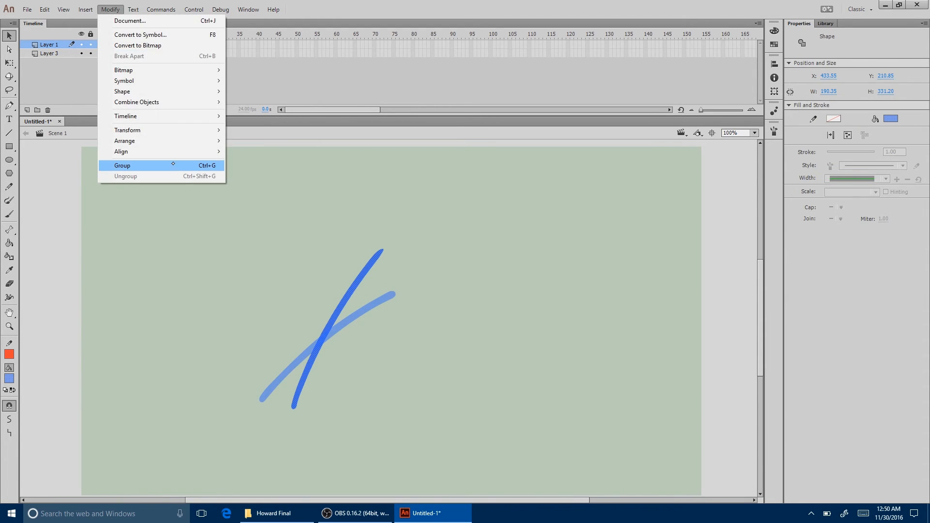
{"action": "left_click", "coordinate": [146, 167]}
{"action": "key", "text": "b"}
{"action": "left_click_drag", "start_coordinate": [331, 280], "coordinate": [327, 411]}
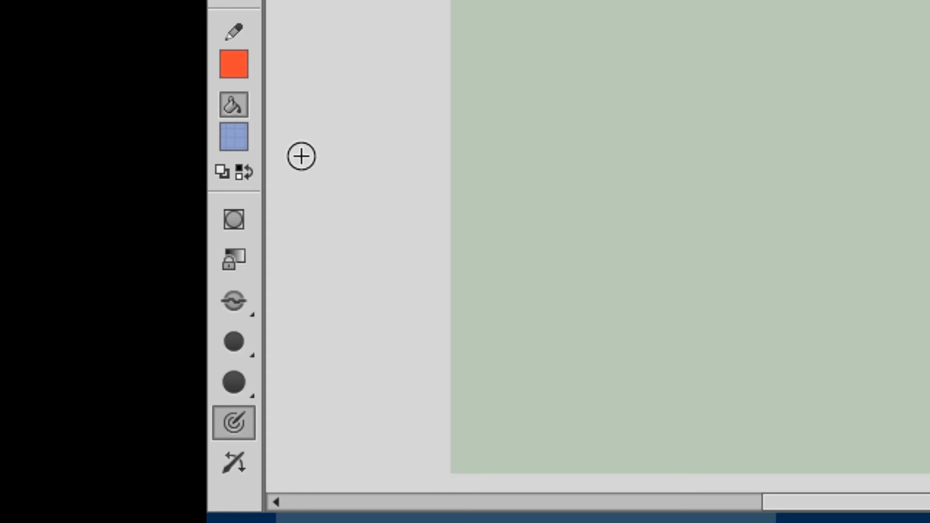
- Turn on Object Drawing mode for the brush and paint a cluster of overlapping translucent blue strokes
{"action": "left_click", "coordinate": [9, 406]}
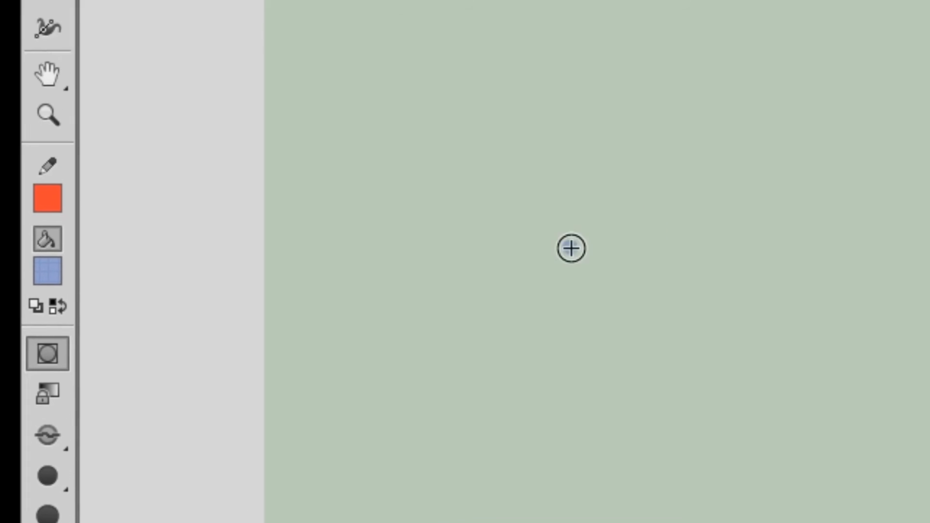
{"action": "left_click_drag", "start_coordinate": [581, 106], "coordinate": [467, 405]}
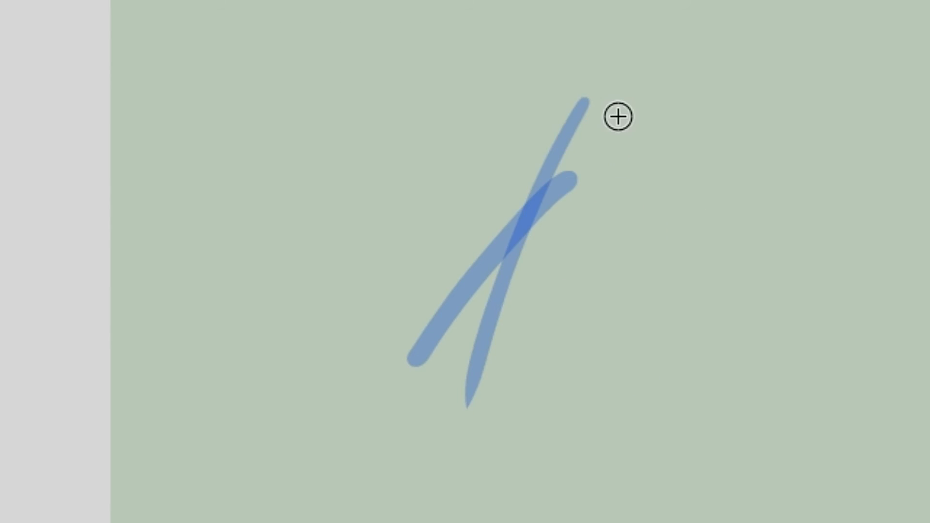
{"action": "left_click_drag", "start_coordinate": [616, 117], "coordinate": [447, 348]}
{"action": "left_click_drag", "start_coordinate": [473, 148], "coordinate": [567, 356]}
{"action": "left_click_drag", "start_coordinate": [538, 79], "coordinate": [550, 388]}
{"action": "mouse_move", "coordinate": [598, 152]}
{"action": "left_mouse_down"}
{"action": "mouse_move", "coordinate": [546, 299]}
{"action": "mouse_move", "coordinate": [523, 441]}
{"action": "left_mouse_up"}
{"action": "left_click_drag", "start_coordinate": [616, 175], "coordinate": [524, 445]}
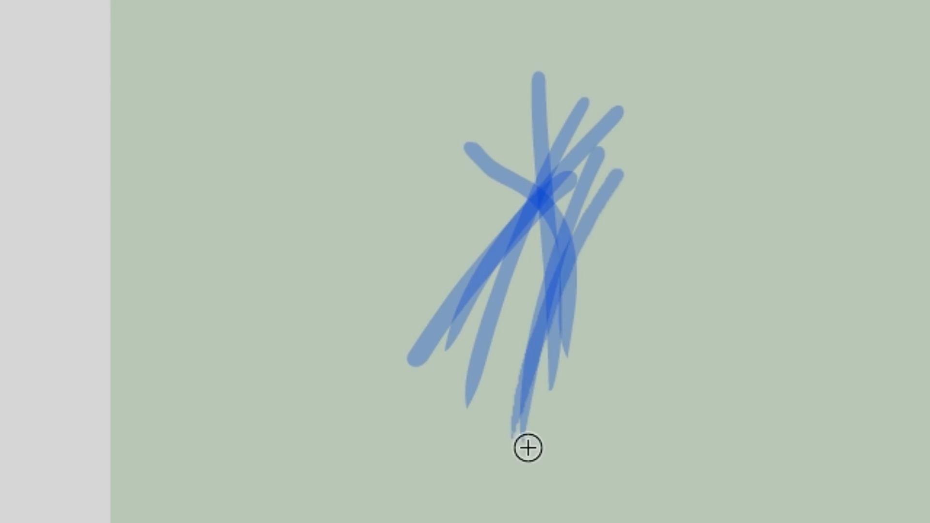
{"action": "left_click_drag", "start_coordinate": [624, 203], "coordinate": [502, 467]}
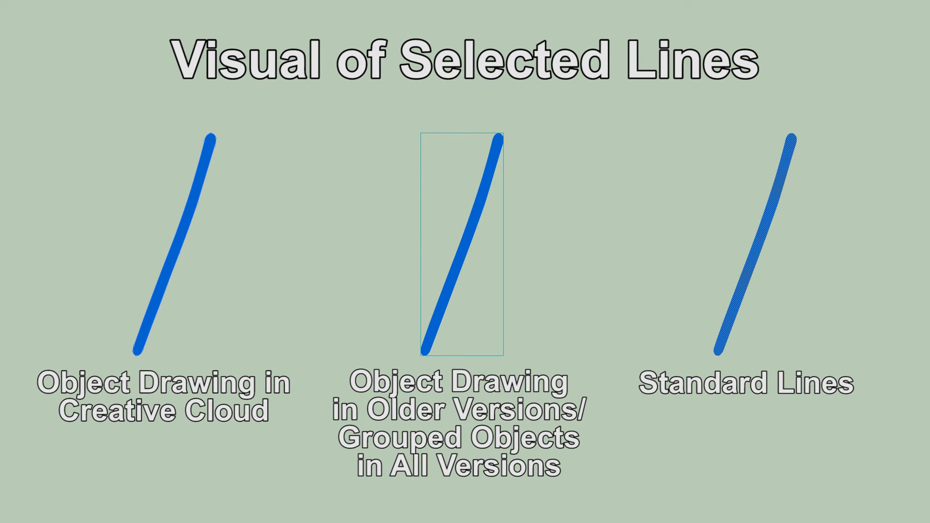
- Brush a black square outline from separate strokes with Object Drawing on, and select its right side
{"action": "mouse_move", "coordinate": [262, 234]}
{"action": "left_mouse_down"}
{"action": "mouse_move", "coordinate": [271, 411]}
{"action": "mouse_move", "coordinate": [295, 235]}
{"action": "mouse_move", "coordinate": [460, 236]}
{"action": "mouse_move", "coordinate": [462, 410]}
{"action": "left_mouse_up"}
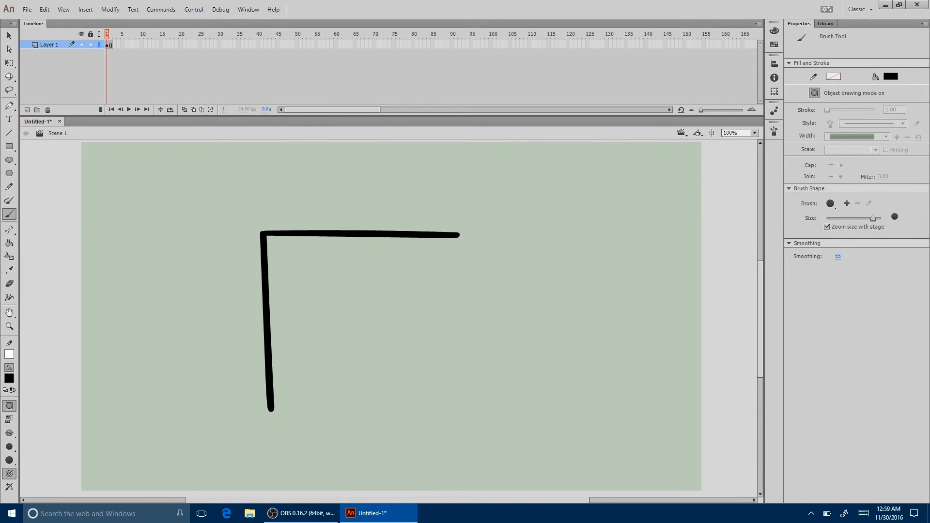
{"action": "left_click_drag", "start_coordinate": [270, 409], "coordinate": [464, 411]}
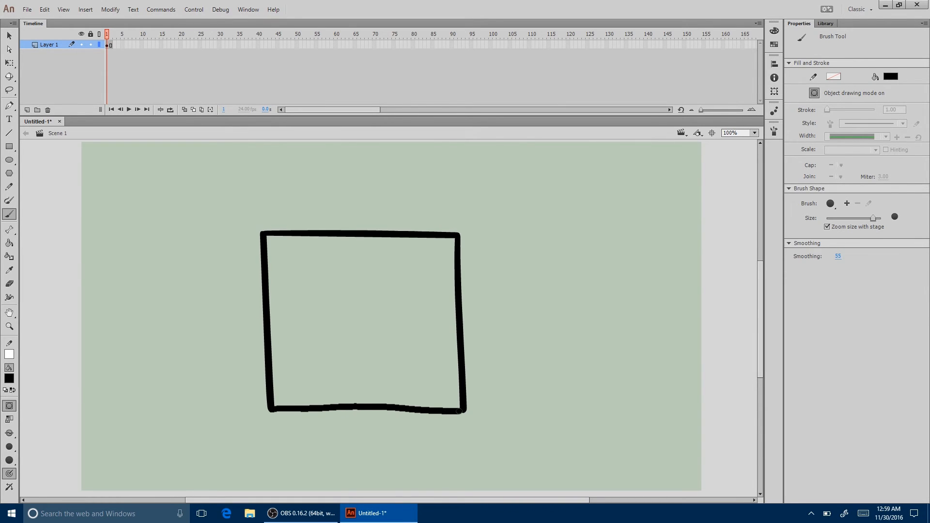
{"action": "key", "text": "v"}
{"action": "mouse_move", "coordinate": [462, 310]}
{"action": "left_mouse_down"}
{"action": "mouse_move", "coordinate": [484, 309]}
{"action": "mouse_move", "coordinate": [503, 346]}
{"action": "mouse_move", "coordinate": [461, 334]}
{"action": "left_mouse_up"}
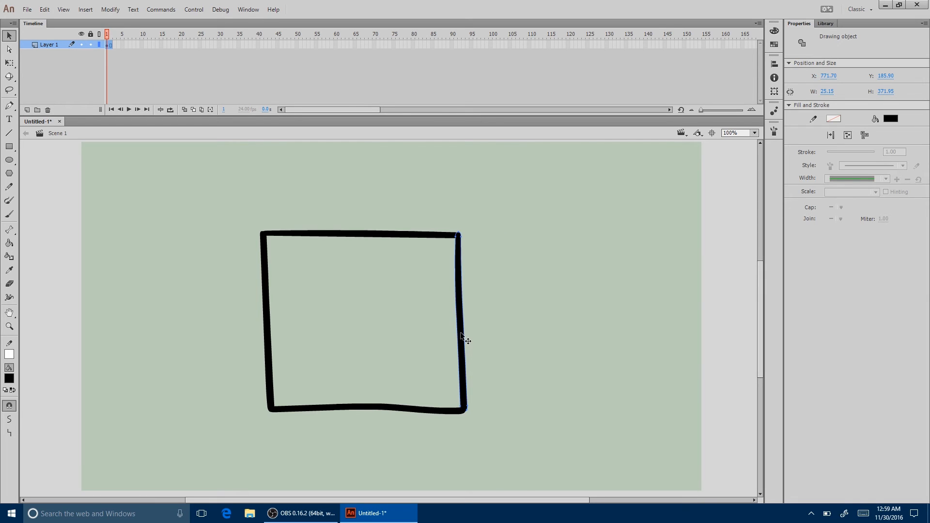
{"action": "left_click", "coordinate": [520, 310]}
- Move the top, right and bottom sides of the square outward so the strokes stand apart
{"action": "left_click", "coordinate": [10, 243]}
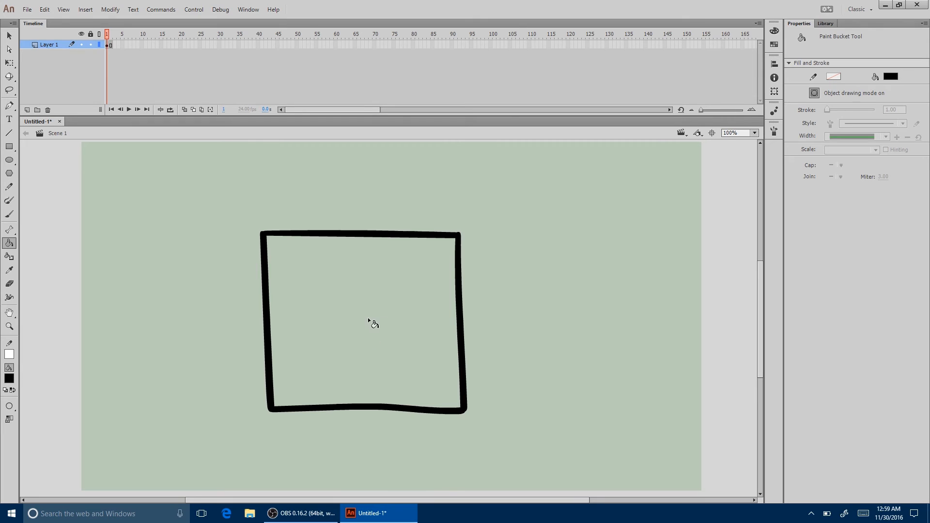
{"action": "key", "text": "v"}
{"action": "left_click_drag", "start_coordinate": [368, 234], "coordinate": [369, 212]}
{"action": "left_click_drag", "start_coordinate": [460, 291], "coordinate": [493, 292]}
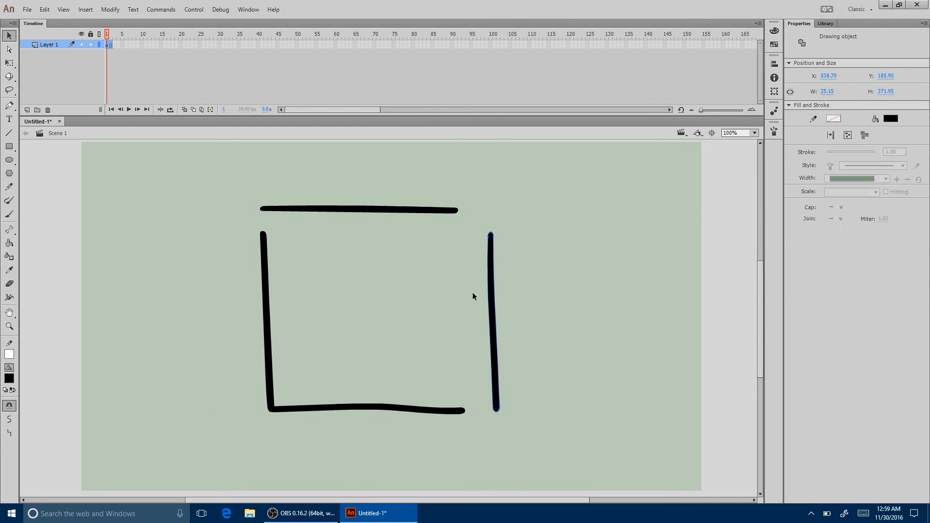
{"action": "left_click_drag", "start_coordinate": [376, 407], "coordinate": [377, 435]}
- Erase the middle of the square's left side, then drag the two remaining pieces left and back
{"action": "left_click", "coordinate": [10, 284]}
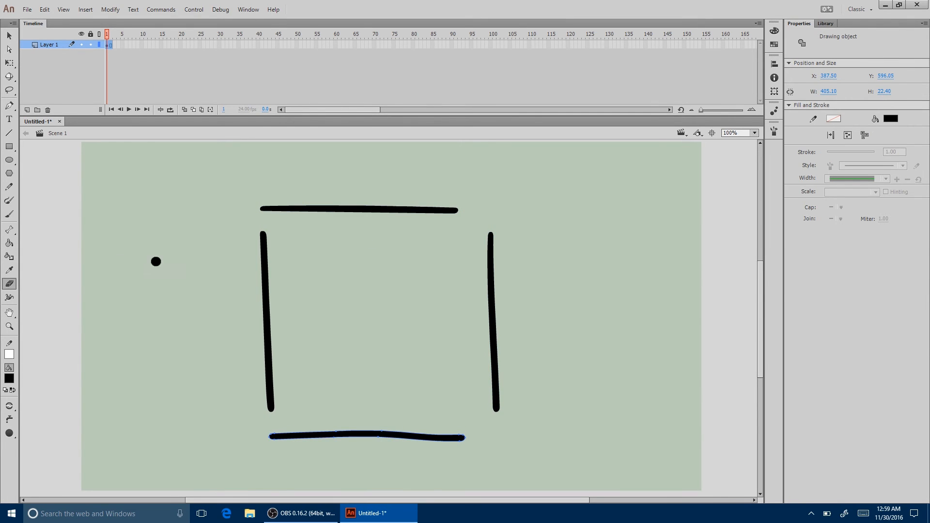
{"action": "mouse_move", "coordinate": [245, 299]}
{"action": "left_mouse_down"}
{"action": "mouse_move", "coordinate": [269, 292]}
{"action": "mouse_move", "coordinate": [240, 340]}
{"action": "mouse_move", "coordinate": [264, 342]}
{"action": "mouse_move", "coordinate": [239, 373]}
{"action": "left_mouse_up"}
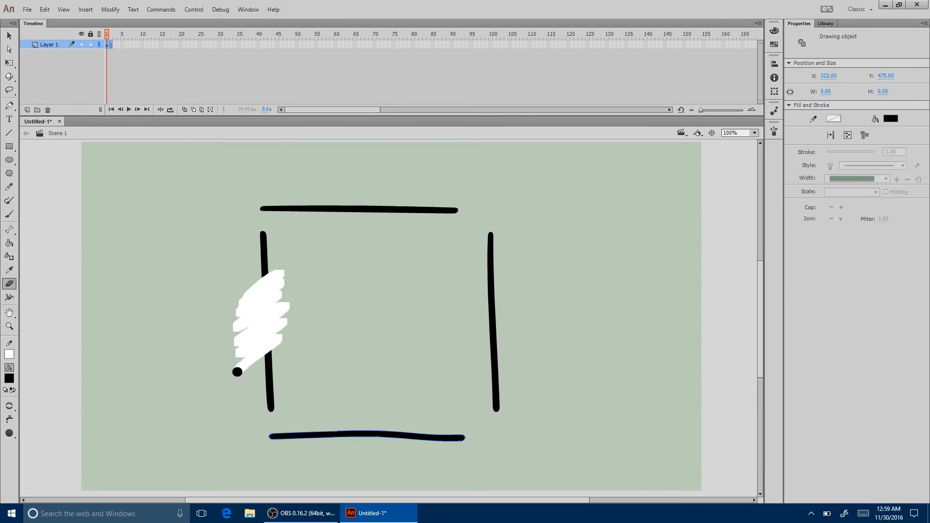
{"action": "key", "text": "v"}
{"action": "left_click_drag", "start_coordinate": [265, 256], "coordinate": [240, 255]}
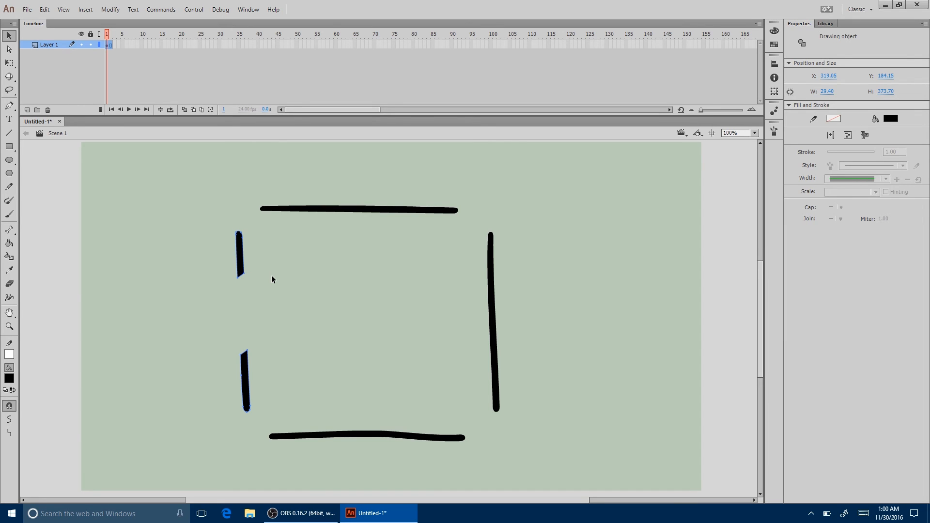
{"action": "left_click_drag", "start_coordinate": [243, 266], "coordinate": [267, 264]}
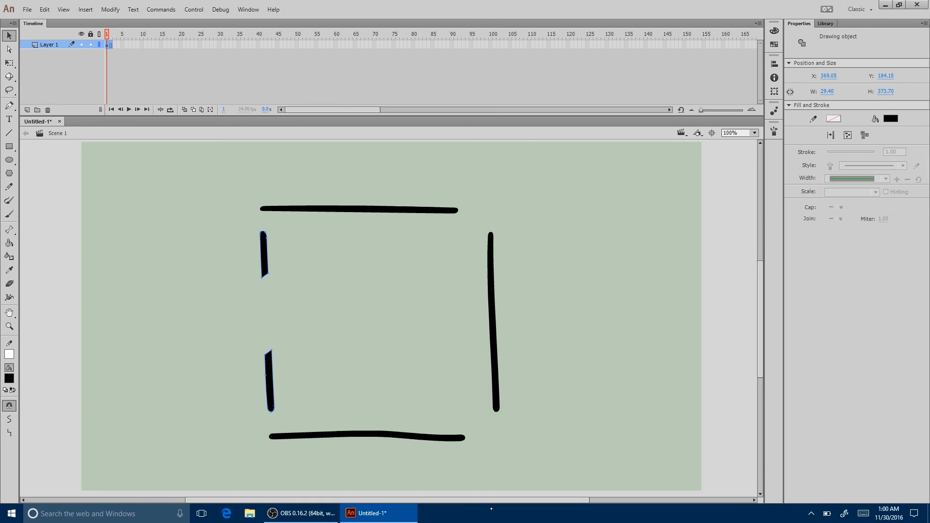
- Select all the square's strokes and break them apart
{"action": "mouse_move", "coordinate": [220, 175]}
{"action": "left_mouse_down"}
{"action": "mouse_move", "coordinate": [347, 299]}
{"action": "mouse_move", "coordinate": [552, 464]}
{"action": "mouse_move", "coordinate": [547, 449]}
{"action": "left_mouse_up"}
{"action": "left_click", "coordinate": [112, 11]}
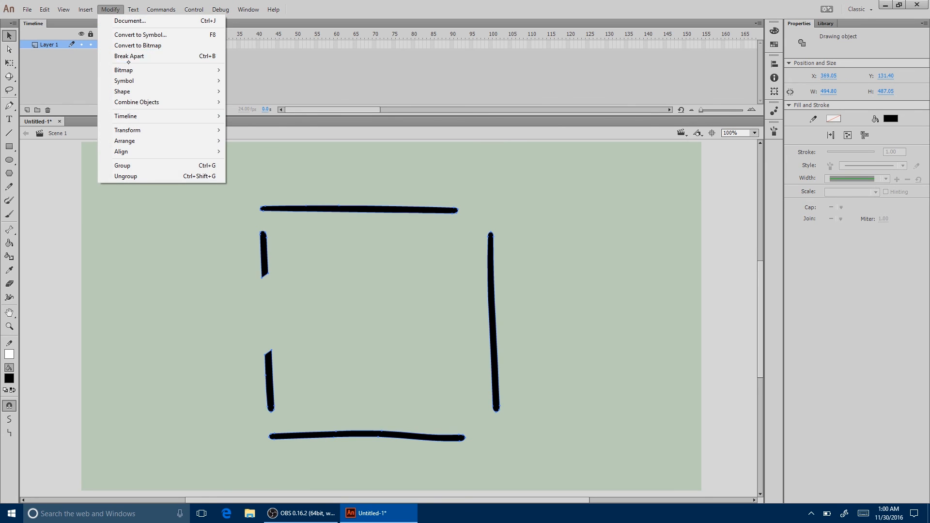
{"action": "left_click", "coordinate": [140, 55]}
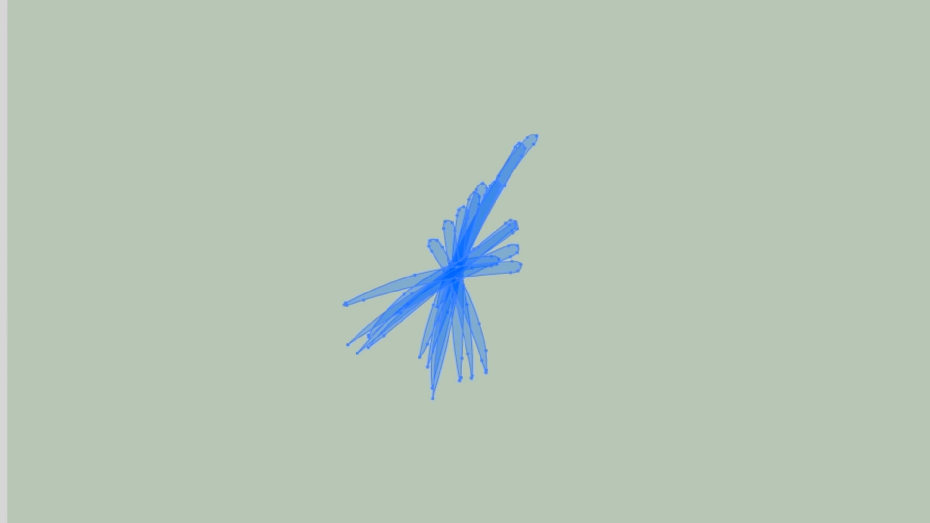
- Break apart the selected overlapping blue strokes and pull on the lower edge of the merged shape
{"action": "key", "text": "alt+m"}
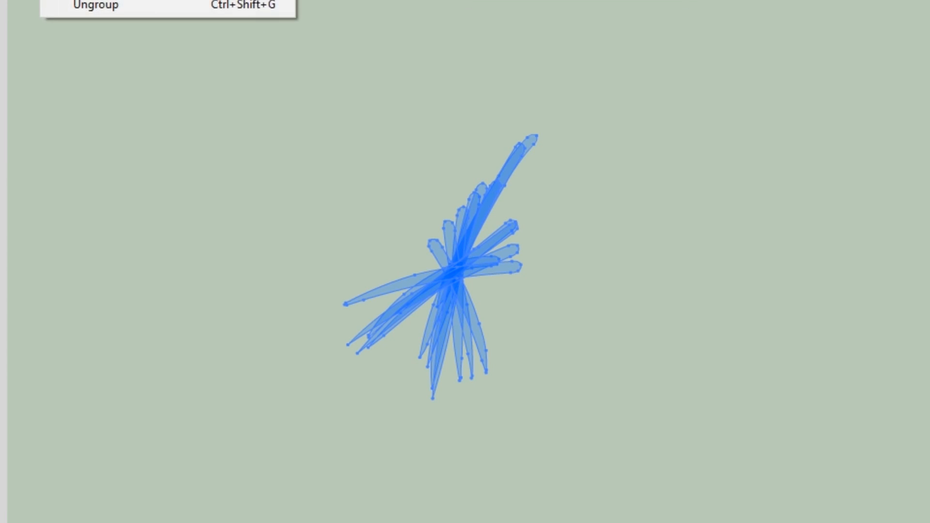
{"action": "key", "text": "ctrl+b"}
{"action": "left_click", "coordinate": [707, 306]}
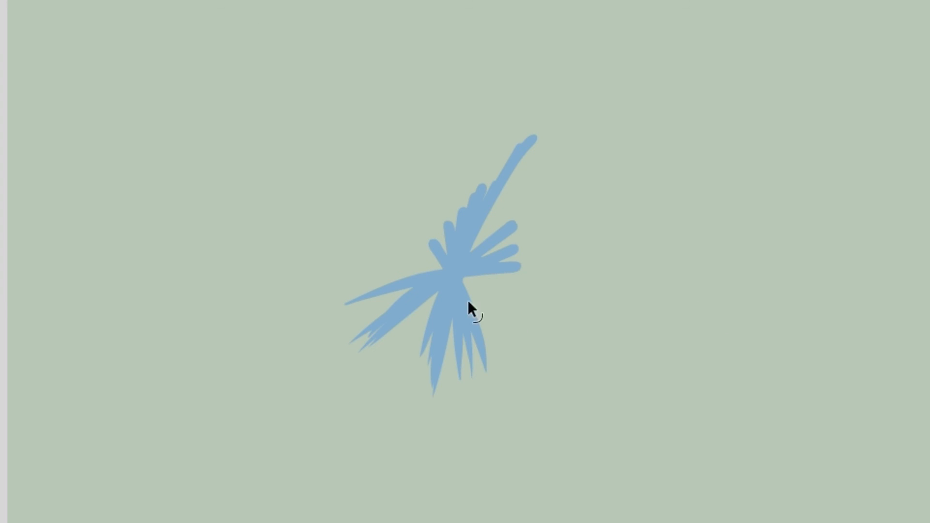
{"action": "mouse_move", "coordinate": [468, 300]}
{"action": "left_mouse_down"}
{"action": "mouse_move", "coordinate": [470, 308]}
{"action": "mouse_move", "coordinate": [595, 269]}
{"action": "left_mouse_up"}
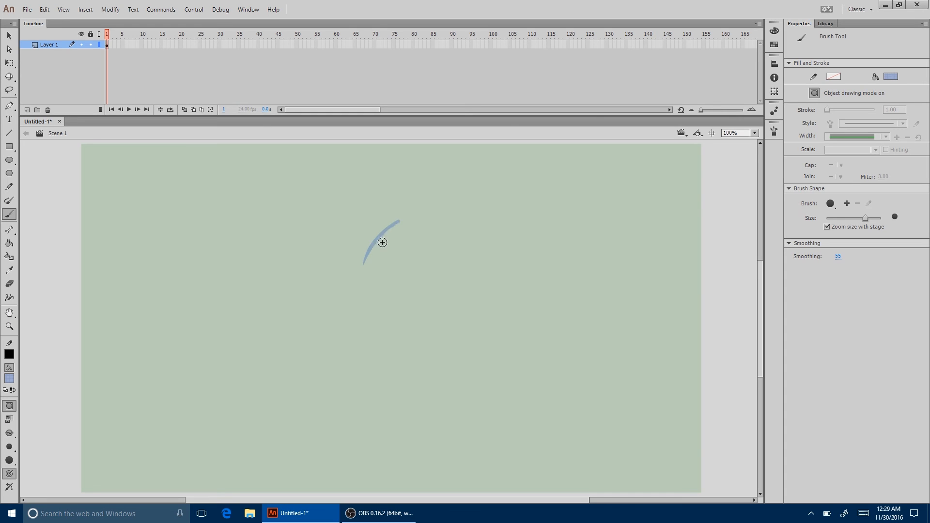
- Sketch a curved line from overlapping blue strokes in Object Drawing mode, and cross its lower end with diagonal strokes
{"action": "mouse_move", "coordinate": [404, 218]}
{"action": "left_mouse_down"}
{"action": "mouse_move", "coordinate": [369, 249]}
{"action": "mouse_move", "coordinate": [350, 301]}
{"action": "left_mouse_up"}
{"action": "left_click_drag", "start_coordinate": [384, 239], "coordinate": [351, 300]}
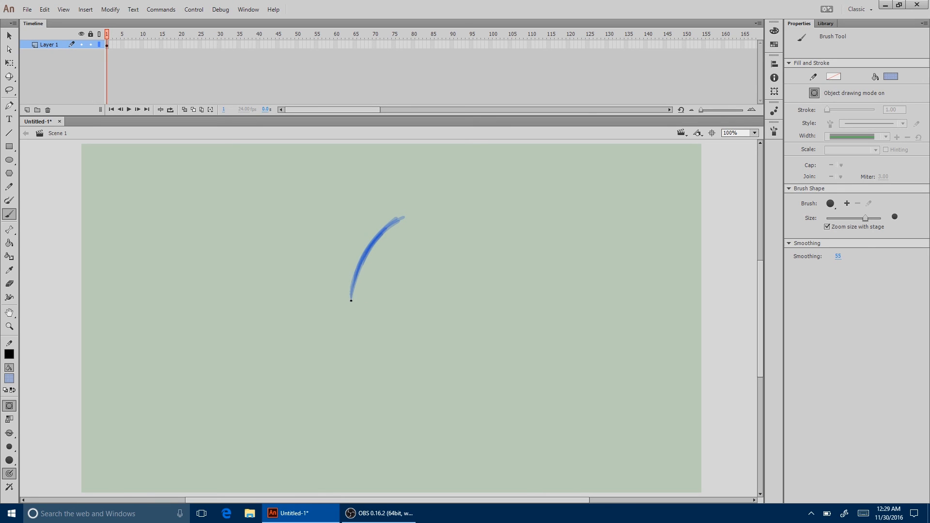
{"action": "left_click_drag", "start_coordinate": [372, 246], "coordinate": [355, 314]}
{"action": "left_click_drag", "start_coordinate": [365, 258], "coordinate": [362, 336]}
{"action": "left_click_drag", "start_coordinate": [364, 257], "coordinate": [359, 338]}
{"action": "key", "text": "ctrl+z"}
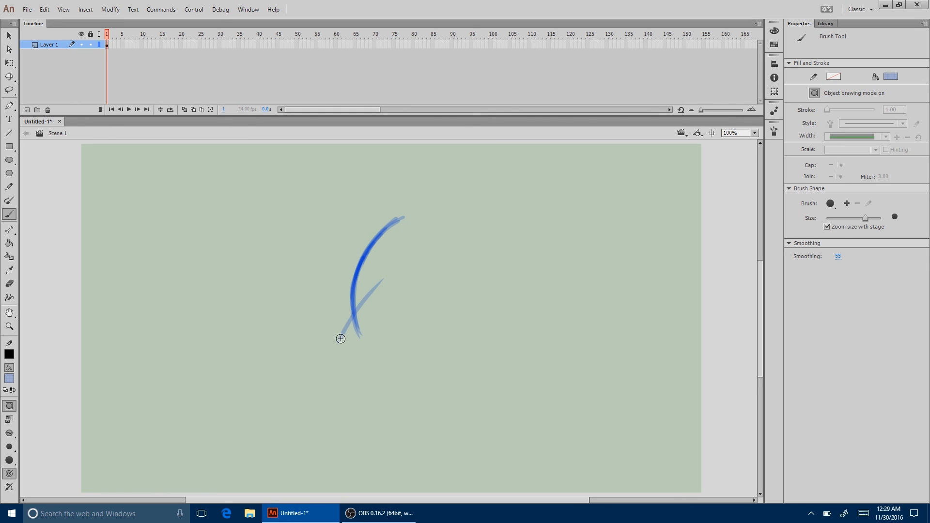
{"action": "left_click_drag", "start_coordinate": [341, 336], "coordinate": [383, 279]}
{"action": "left_click_drag", "start_coordinate": [332, 340], "coordinate": [390, 289]}
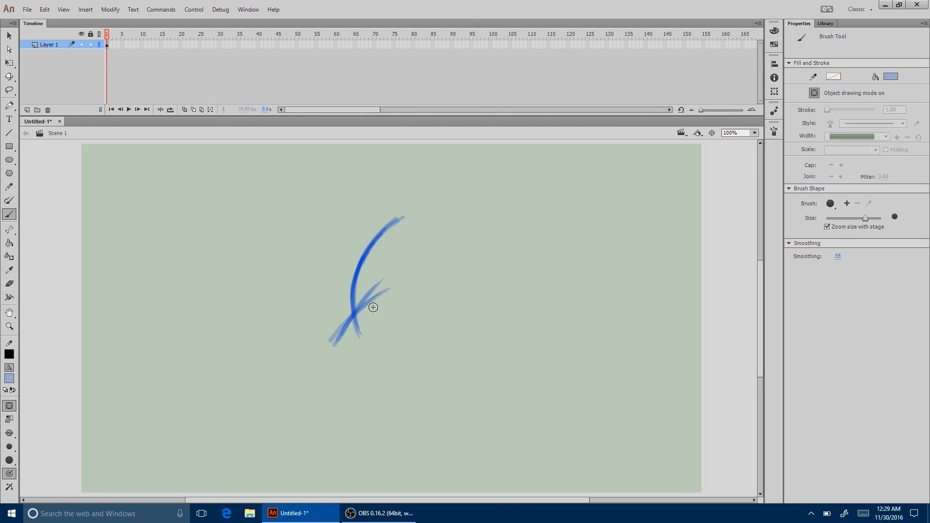